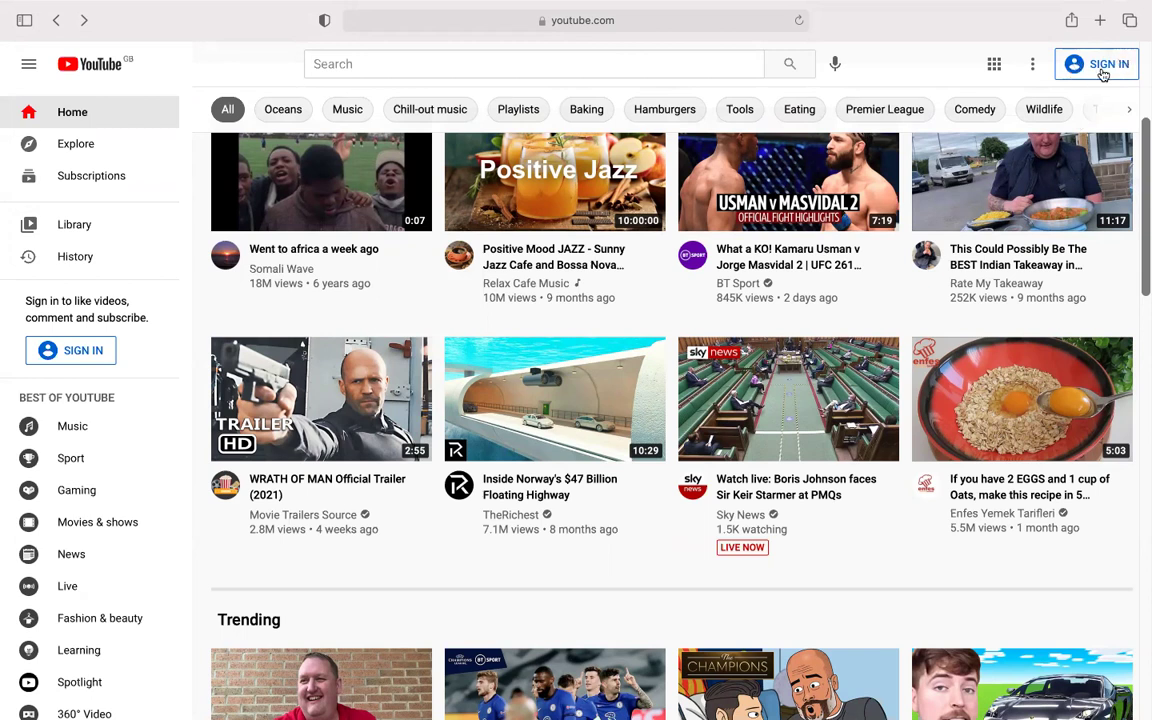
Sign in to YouTube with the Google account, dismissing the saved-username suggestions
{"action": "left_click", "coordinate": [1104, 75]}
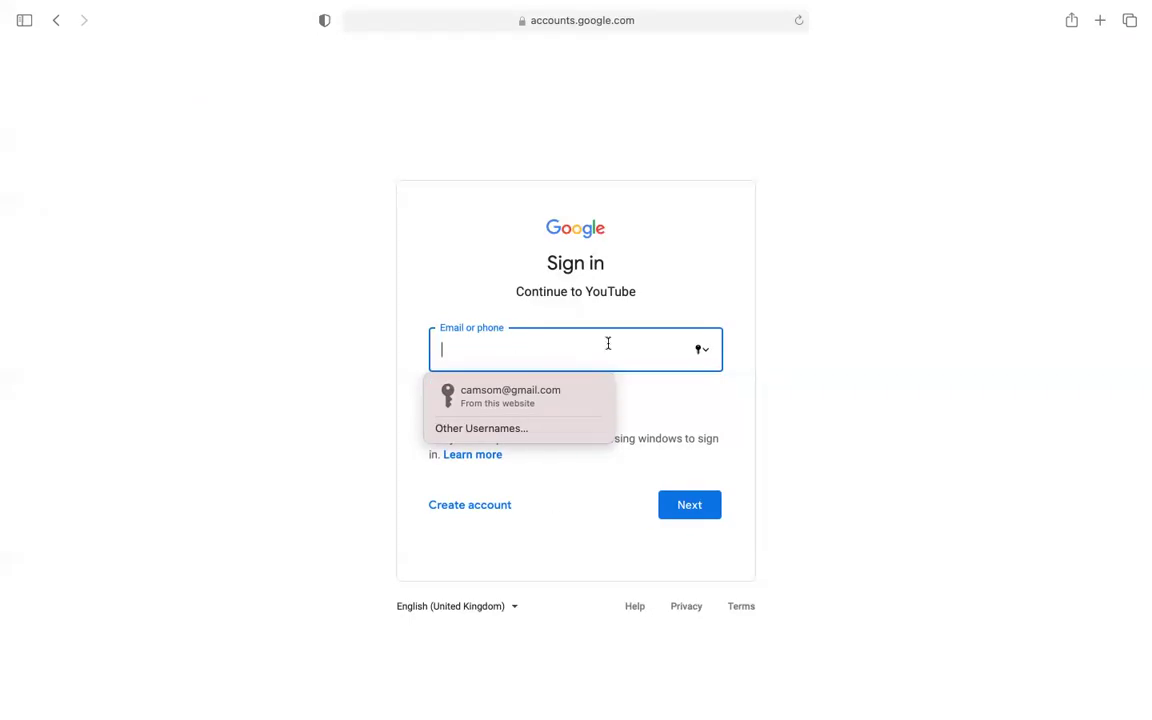
{"action": "left_click", "coordinate": [698, 403]}
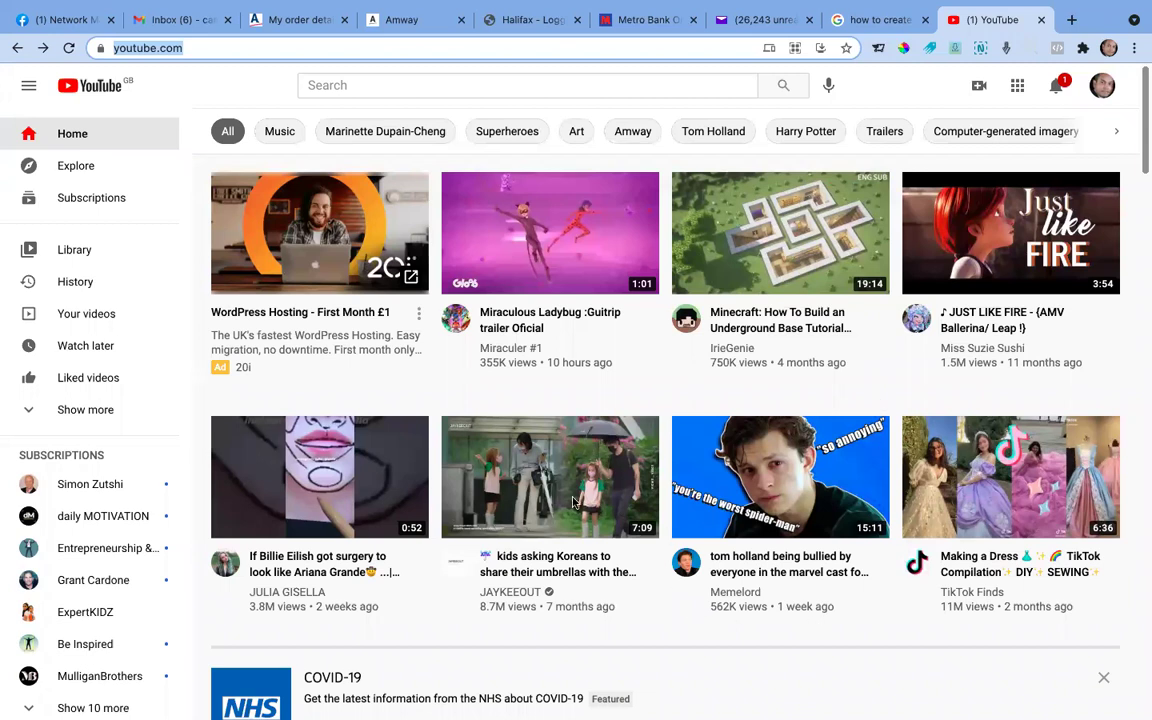
From the avatar menu's Settings, open 'Add or manage your channel(s)'
{"action": "left_click", "coordinate": [1104, 87]}
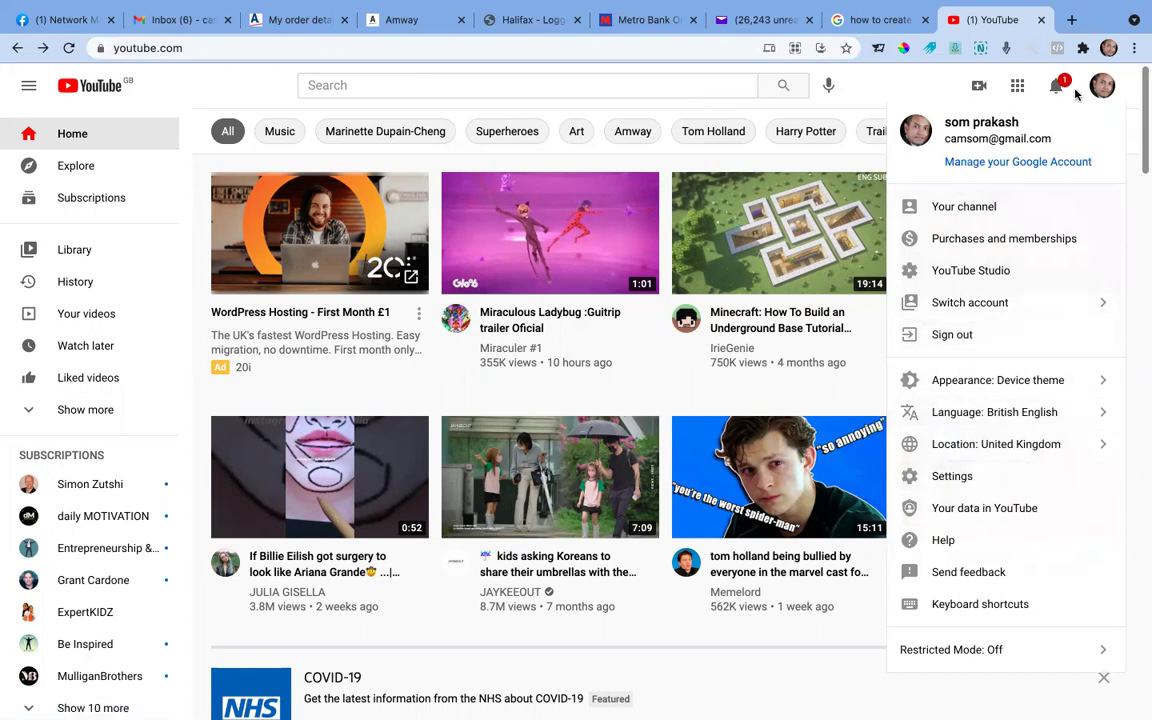
{"action": "left_click", "coordinate": [955, 480]}
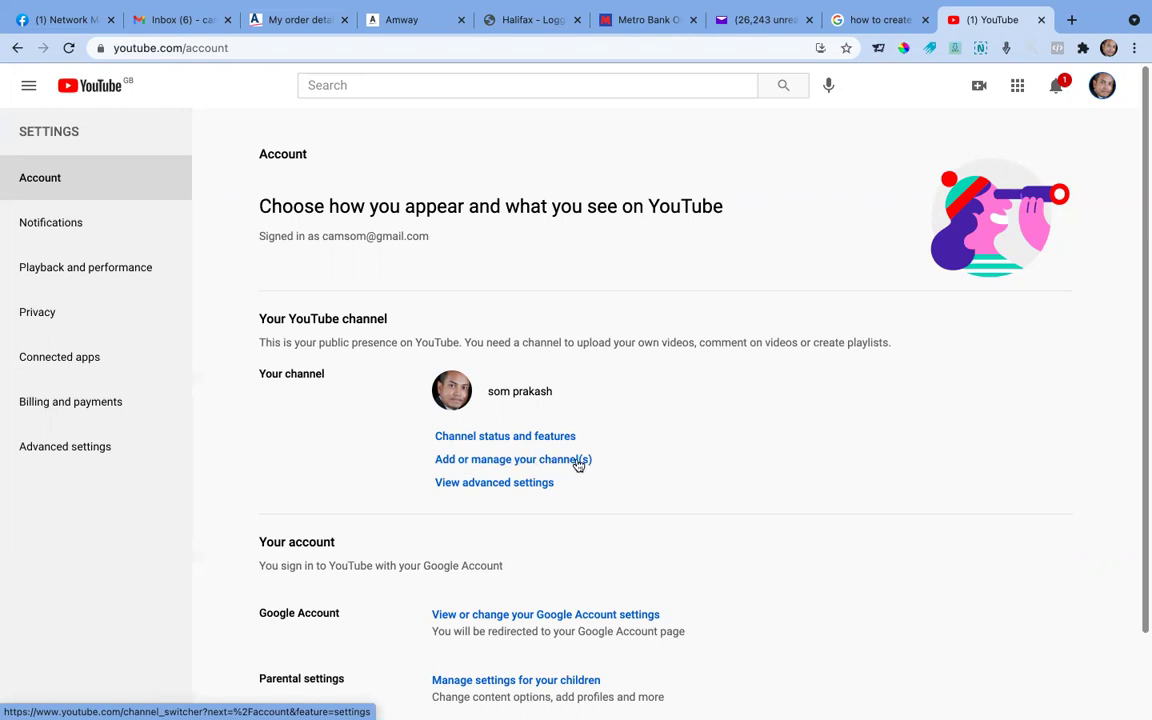
{"action": "left_click", "coordinate": [445, 461]}
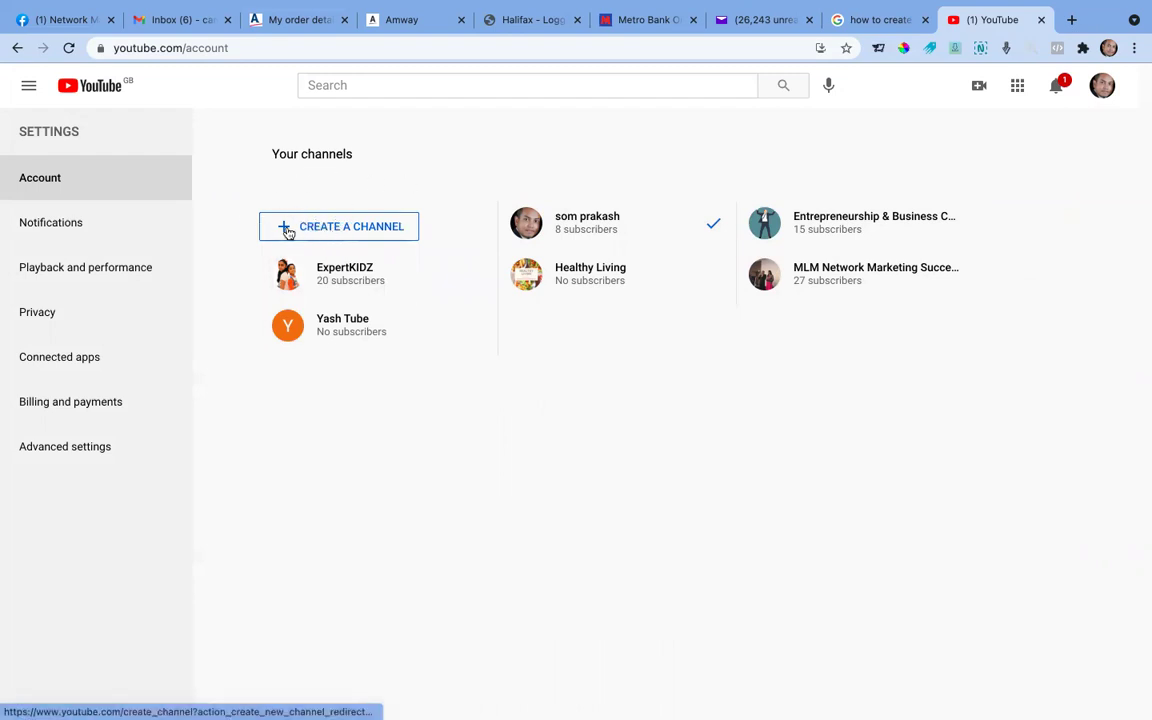
Create a new channel as a Brand Account named 'Test', correcting the mistyped name first
{"action": "left_click", "coordinate": [331, 227]}
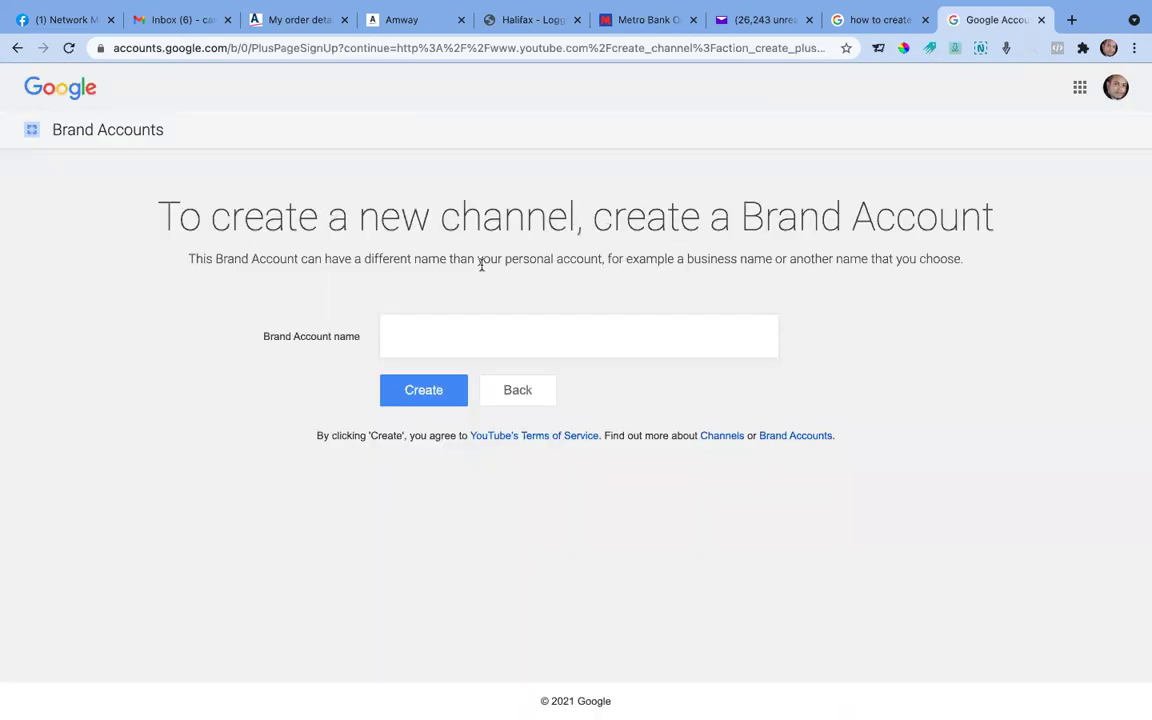
{"action": "left_click", "coordinate": [416, 335]}
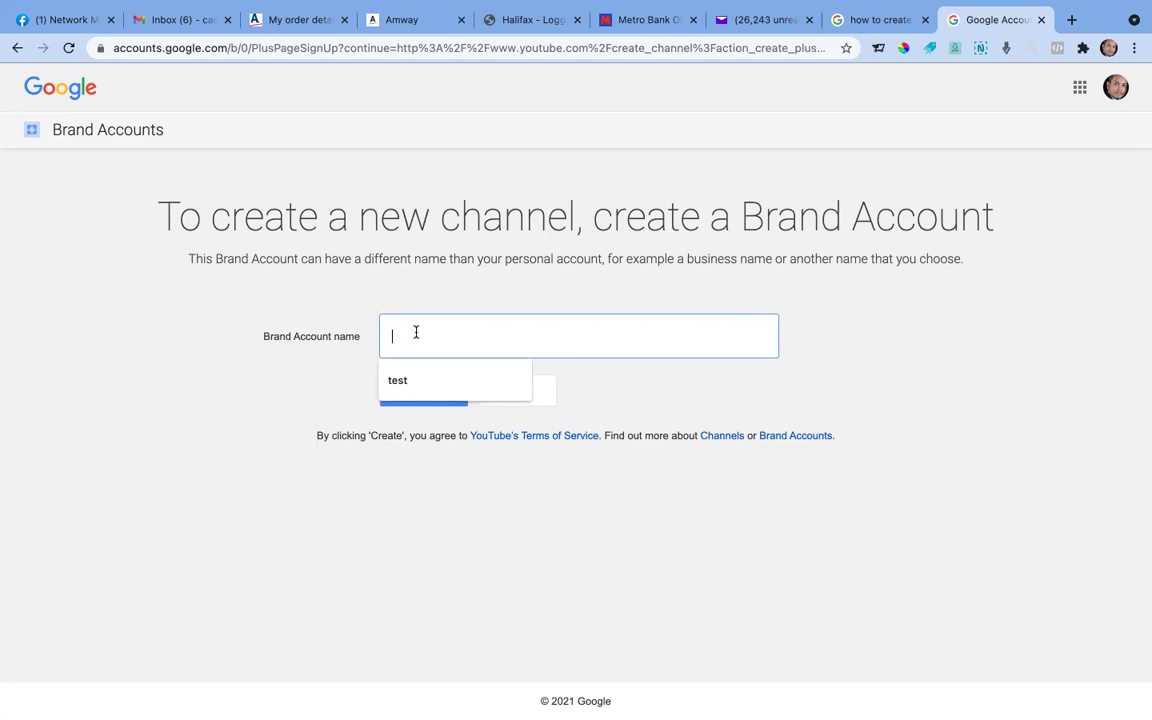
{"action": "type", "text": "My"}
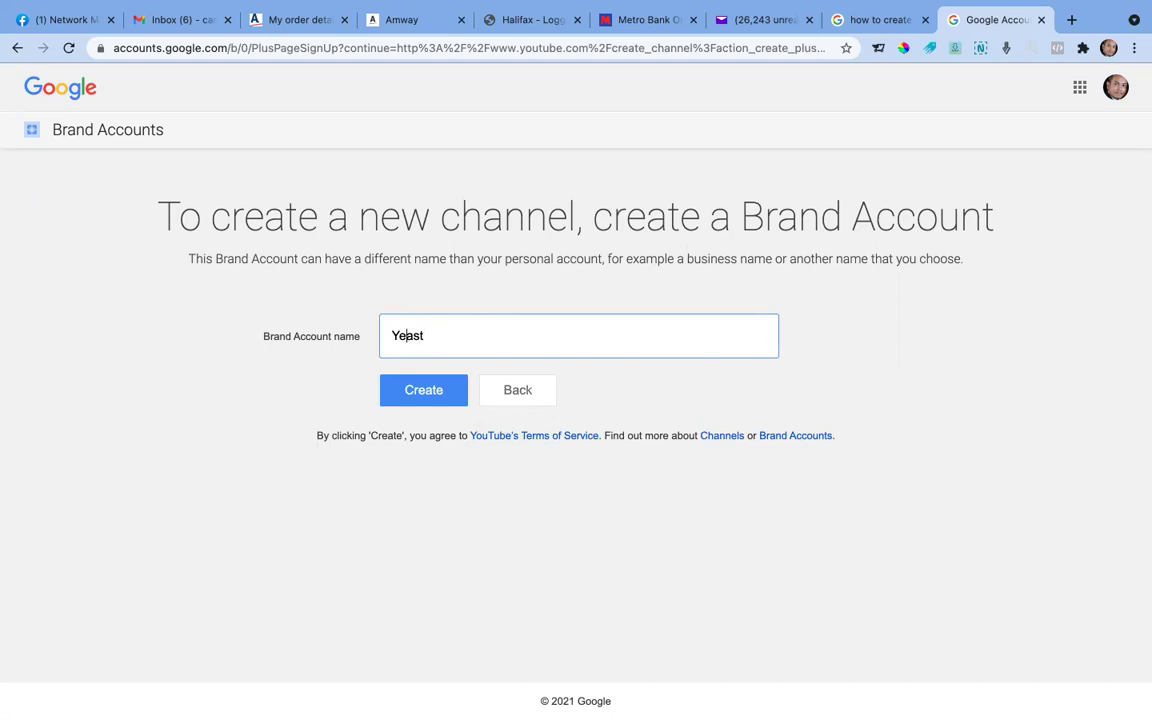
{"action": "double_click", "coordinate": [523, 341]}
{"action": "type", "text": "Y"}
{"action": "type", "text": "Tes"}
{"action": "left_click", "coordinate": [600, 408]}
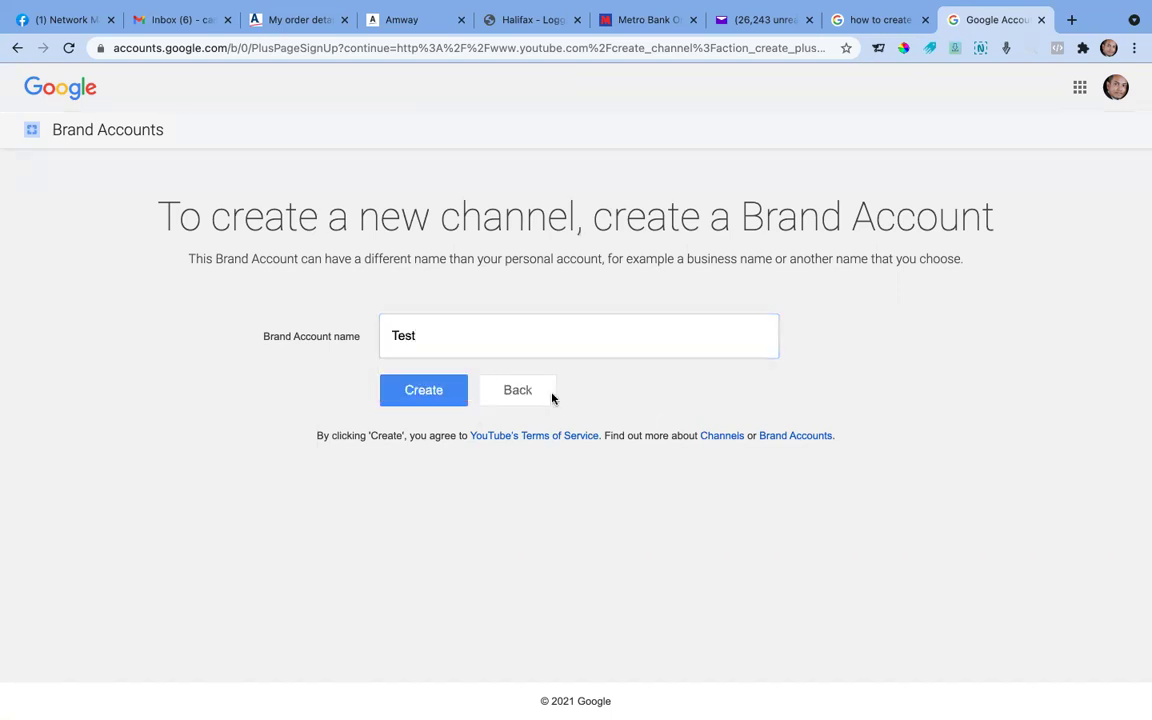
{"action": "left_click", "coordinate": [431, 394]}
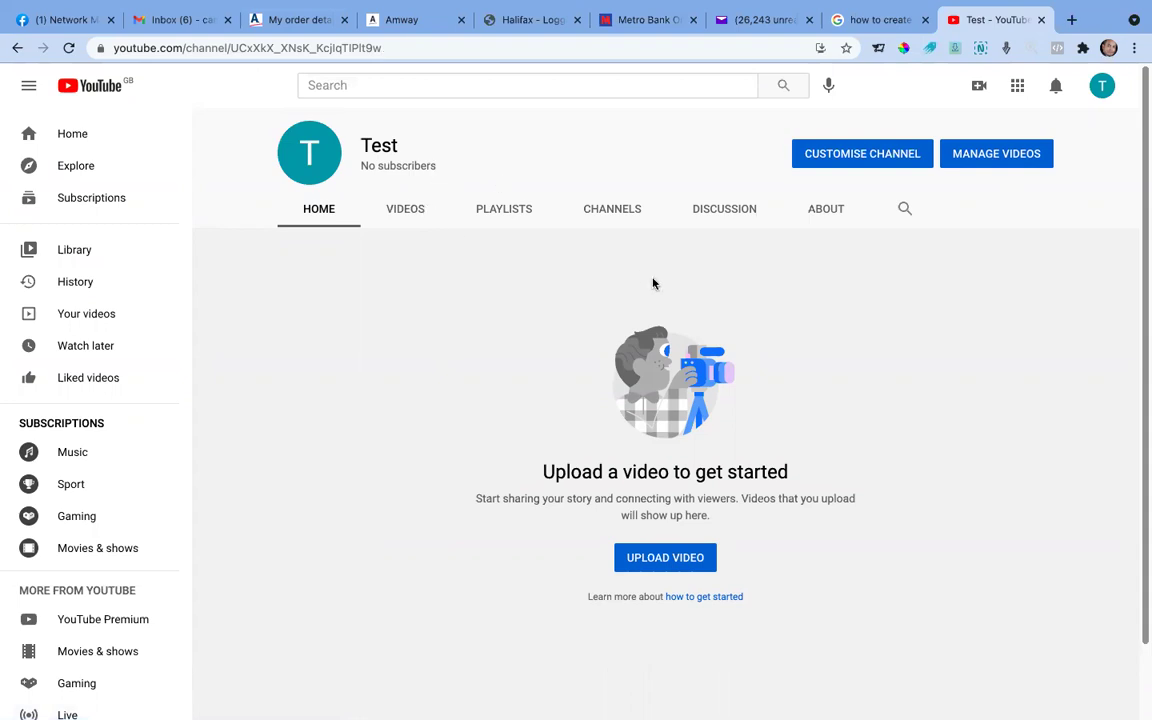
Go to YouTube Studio from the Test channel's avatar menu
{"action": "left_click", "coordinate": [1101, 86]}
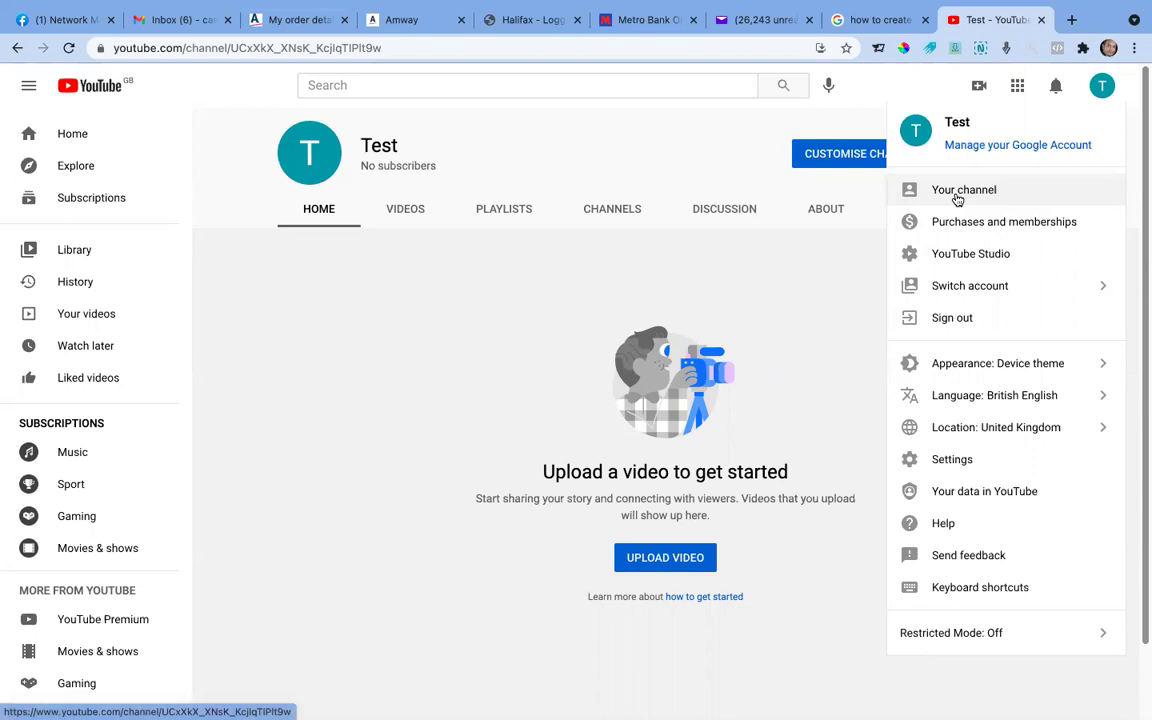
{"action": "left_click", "coordinate": [999, 261]}
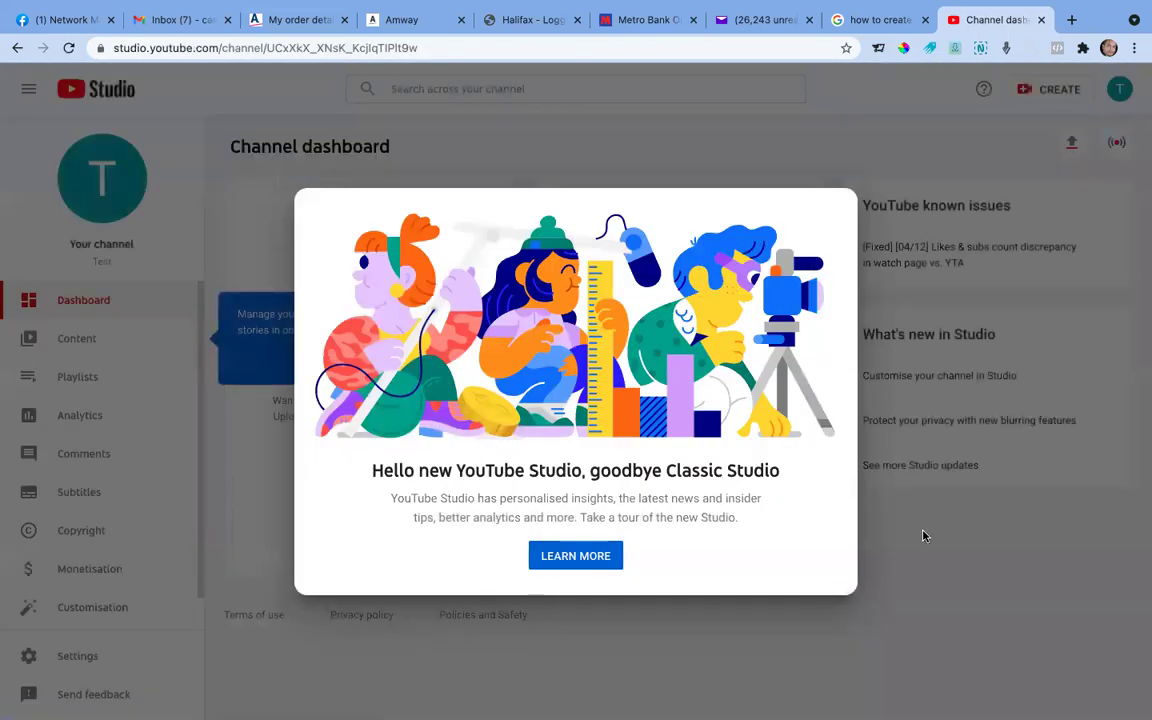
Dismiss the Studio welcome message and view the Content page's Live tab
{"action": "left_click", "coordinate": [921, 546]}
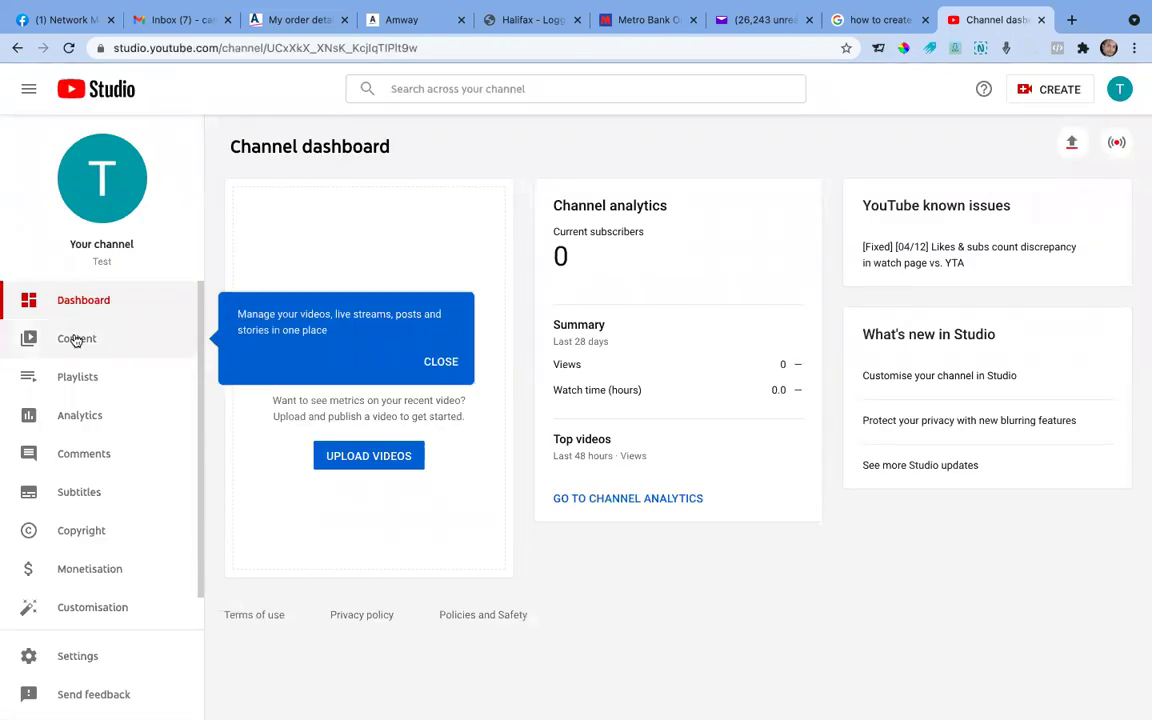
{"action": "scroll", "coordinate": [75, 339], "scroll_direction": "down", "scroll_amount": 1}
{"action": "scroll", "coordinate": [76, 341], "scroll_direction": "up", "scroll_amount": 1}
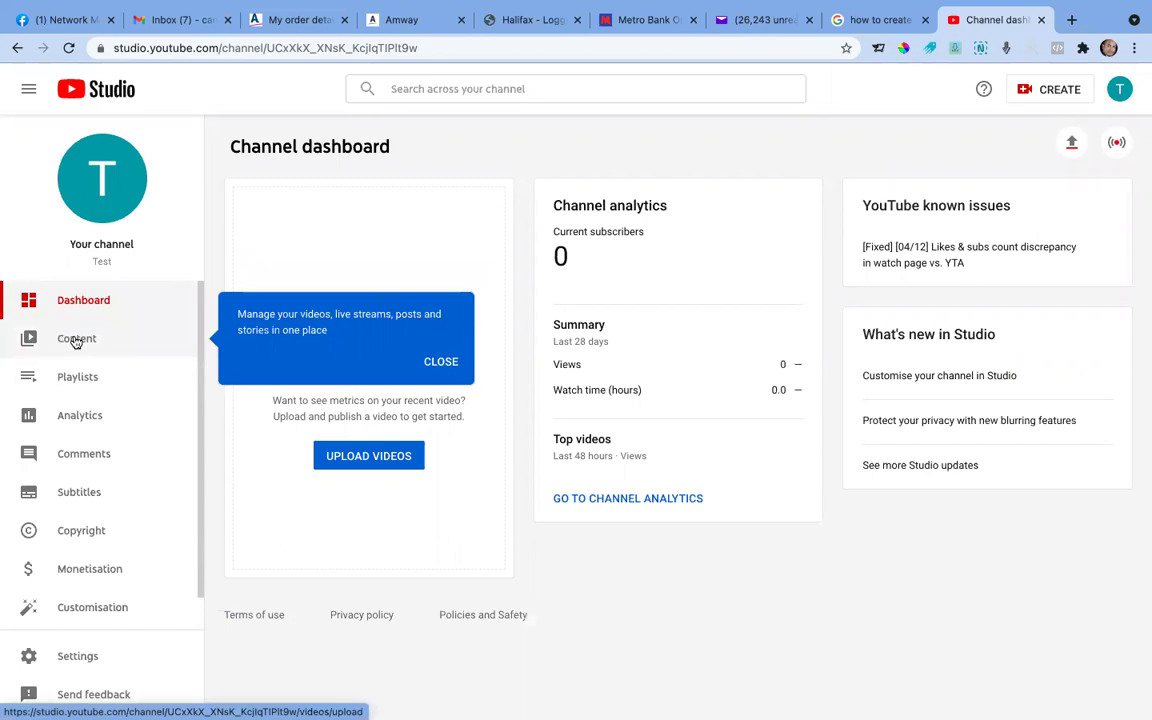
{"action": "left_click", "coordinate": [76, 341]}
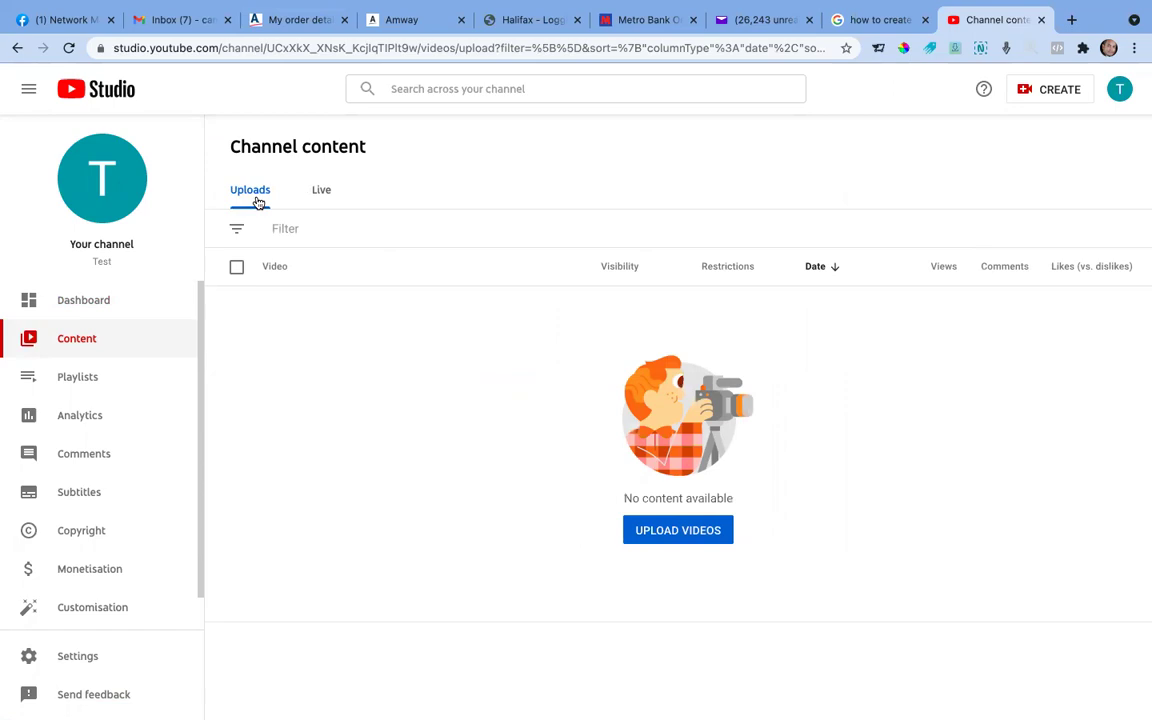
{"action": "left_click", "coordinate": [323, 191]}
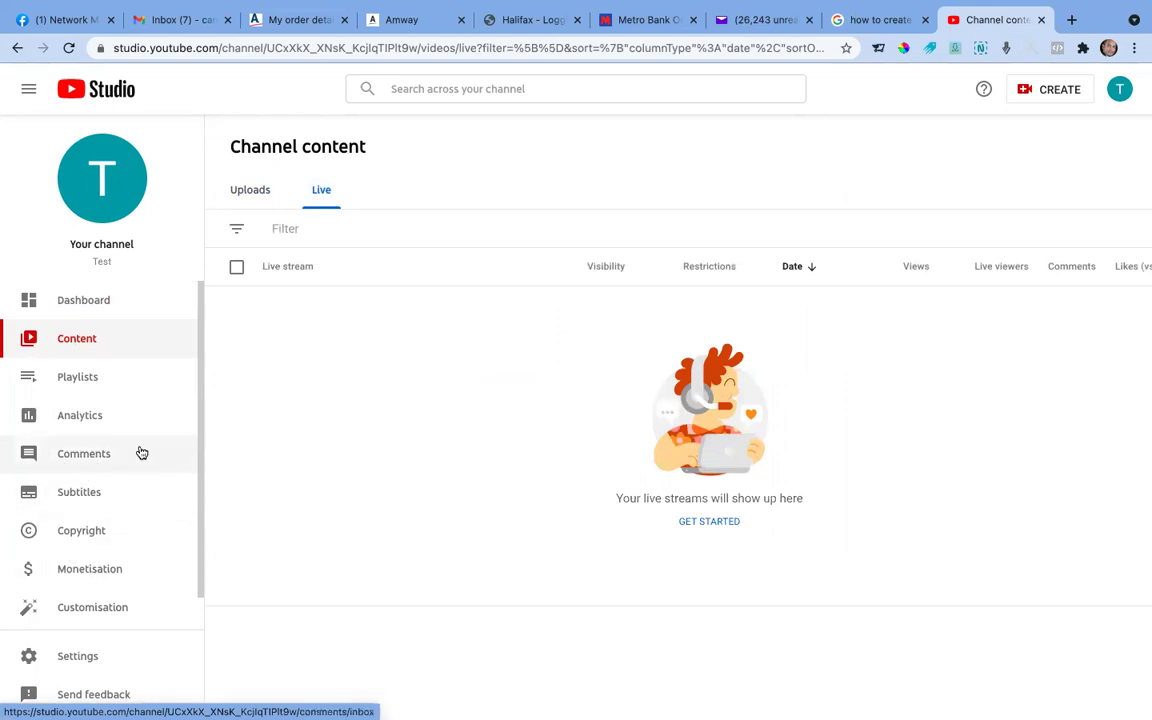
Visit the Subtitles page, then open the channel Settings
{"action": "left_click", "coordinate": [89, 496]}
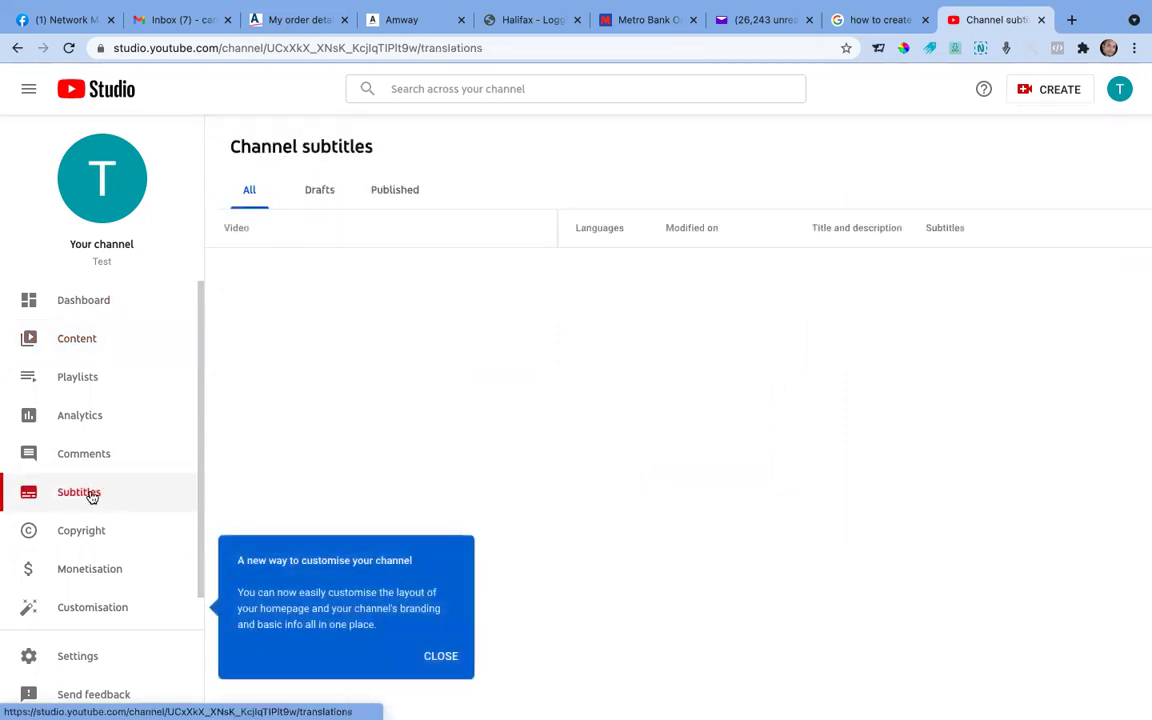
{"action": "scroll", "coordinate": [114, 489], "scroll_direction": "down", "scroll_amount": 1}
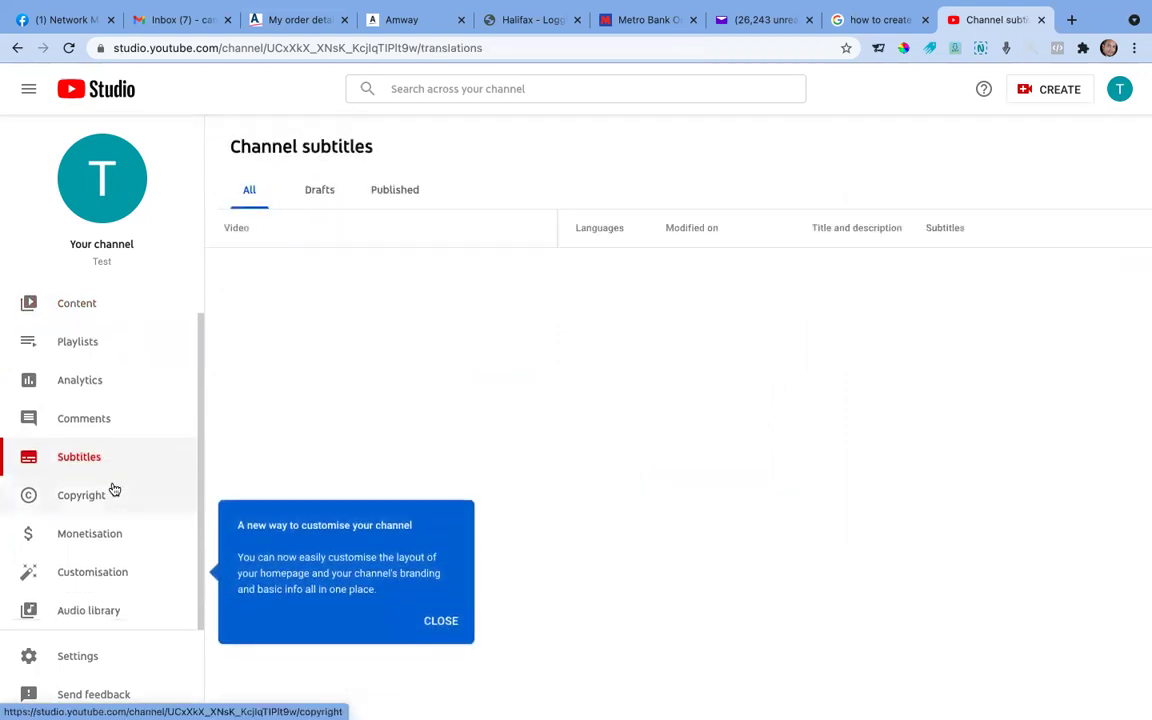
{"action": "left_click", "coordinate": [77, 659]}
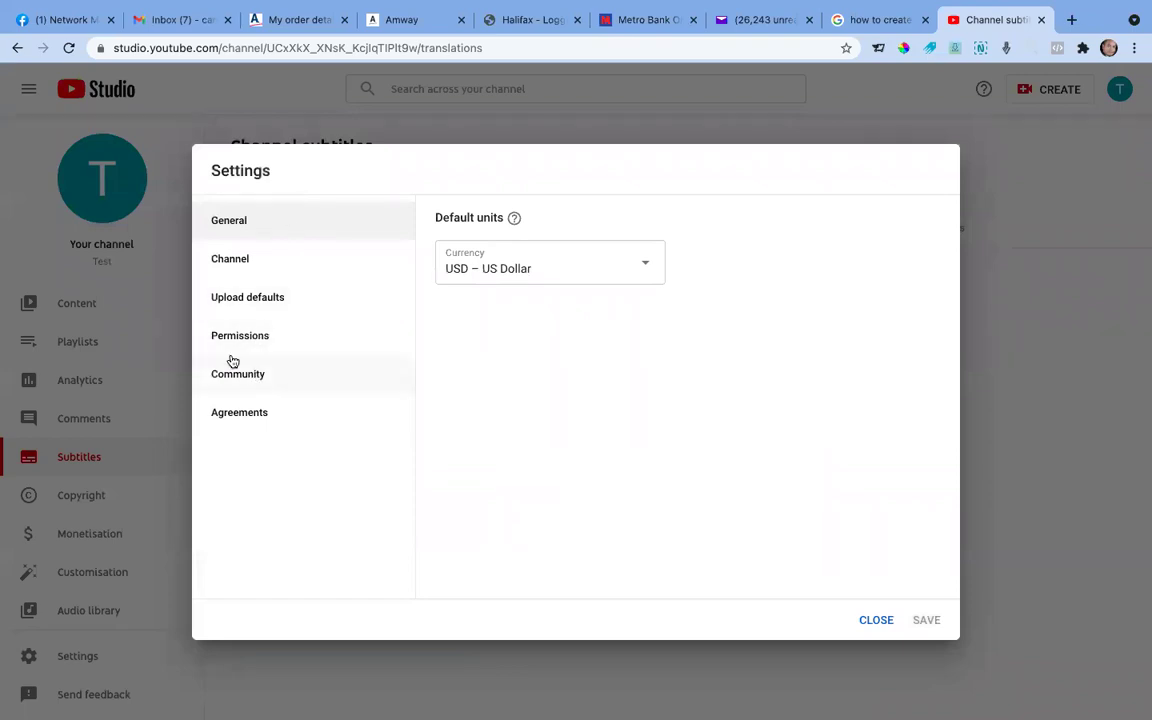
Check Basic info, opening the country-of-residence list and closing it unchanged
{"action": "left_click", "coordinate": [249, 262]}
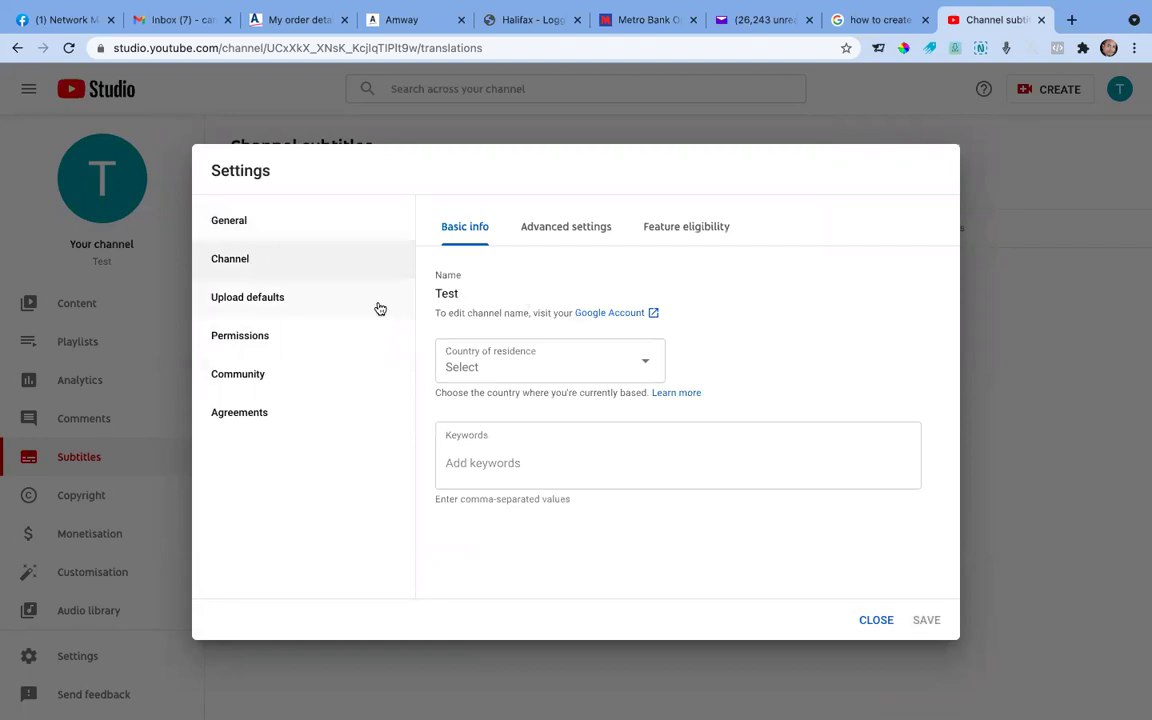
{"action": "left_click", "coordinate": [518, 366]}
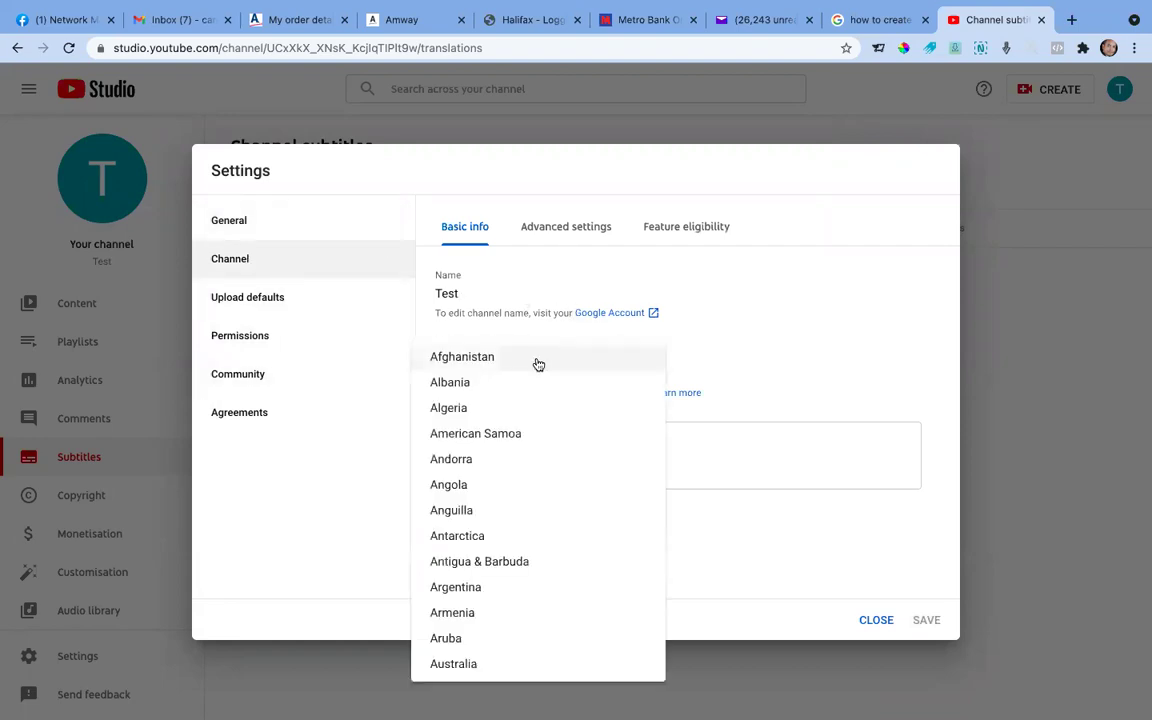
{"action": "left_click", "coordinate": [851, 338]}
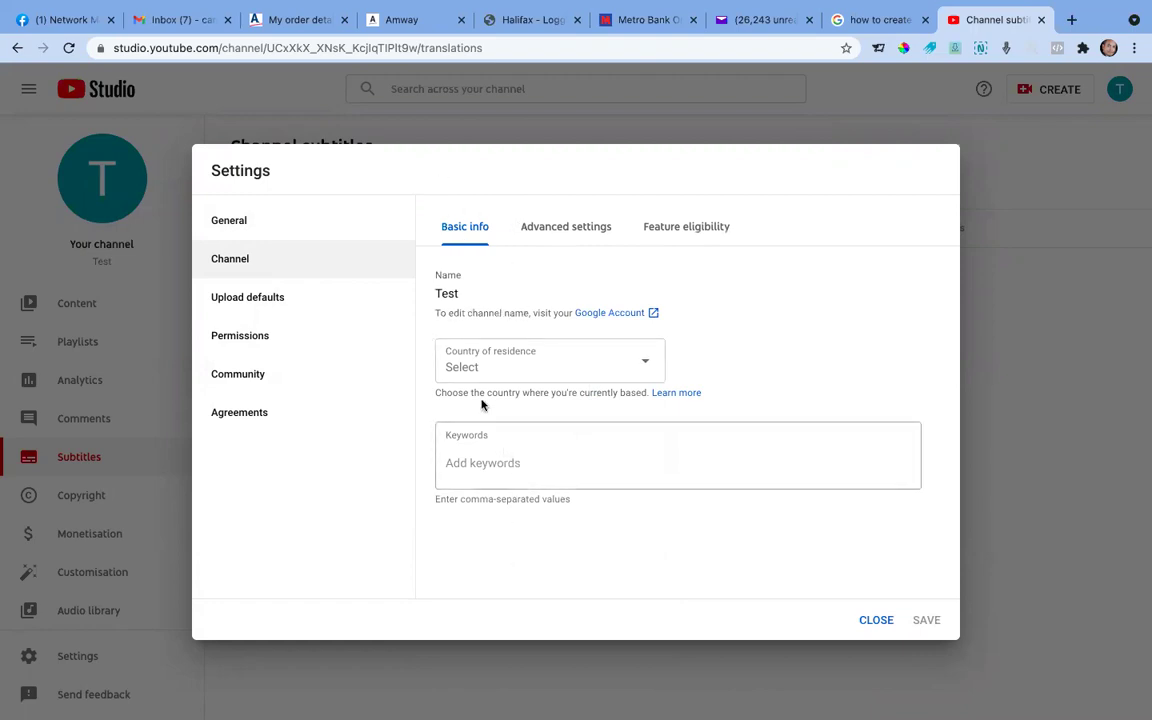
Scroll through Advanced settings, then view the Feature eligibility tab
{"action": "left_click", "coordinate": [563, 231]}
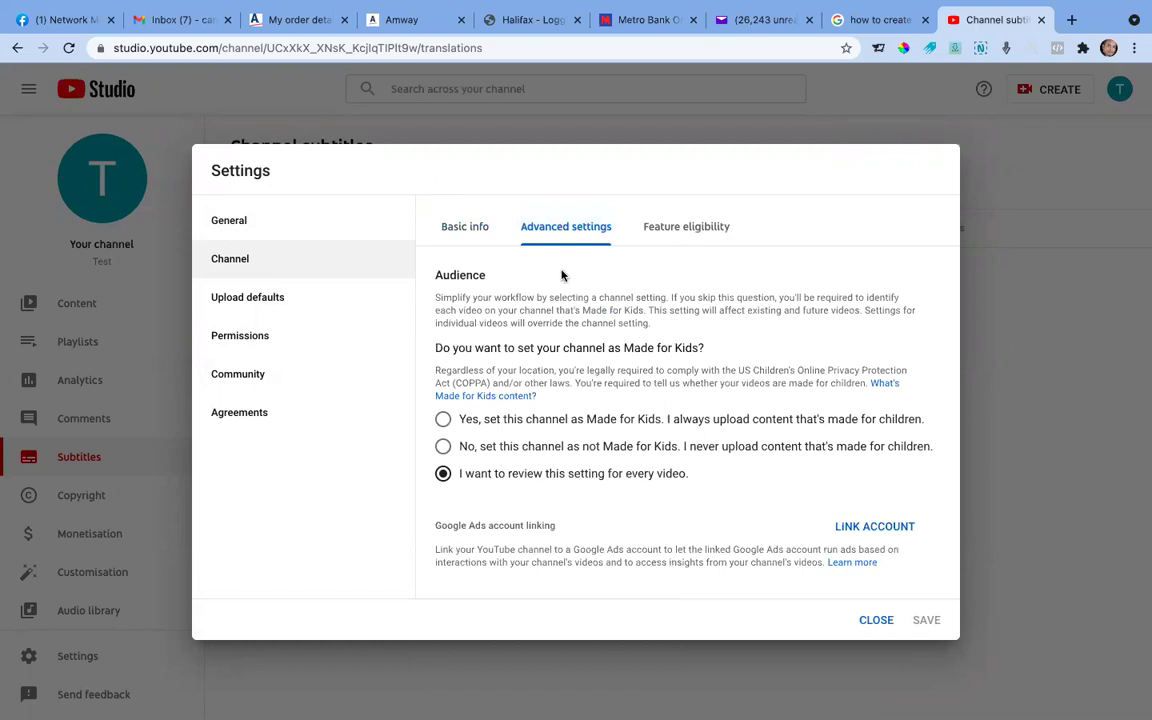
{"action": "scroll", "coordinate": [563, 462], "scroll_direction": "down", "scroll_amount": 2}
{"action": "scroll", "coordinate": [563, 462], "scroll_direction": "down", "scroll_amount": 6}
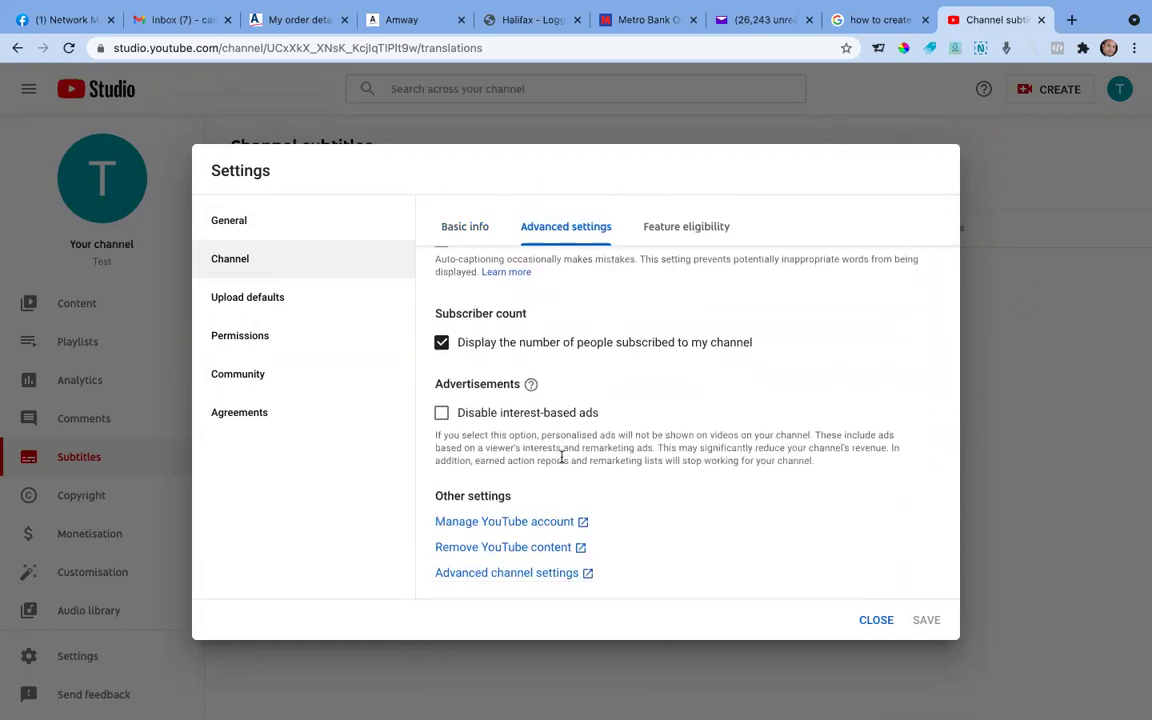
{"action": "scroll", "coordinate": [563, 460], "scroll_direction": "up", "scroll_amount": 1}
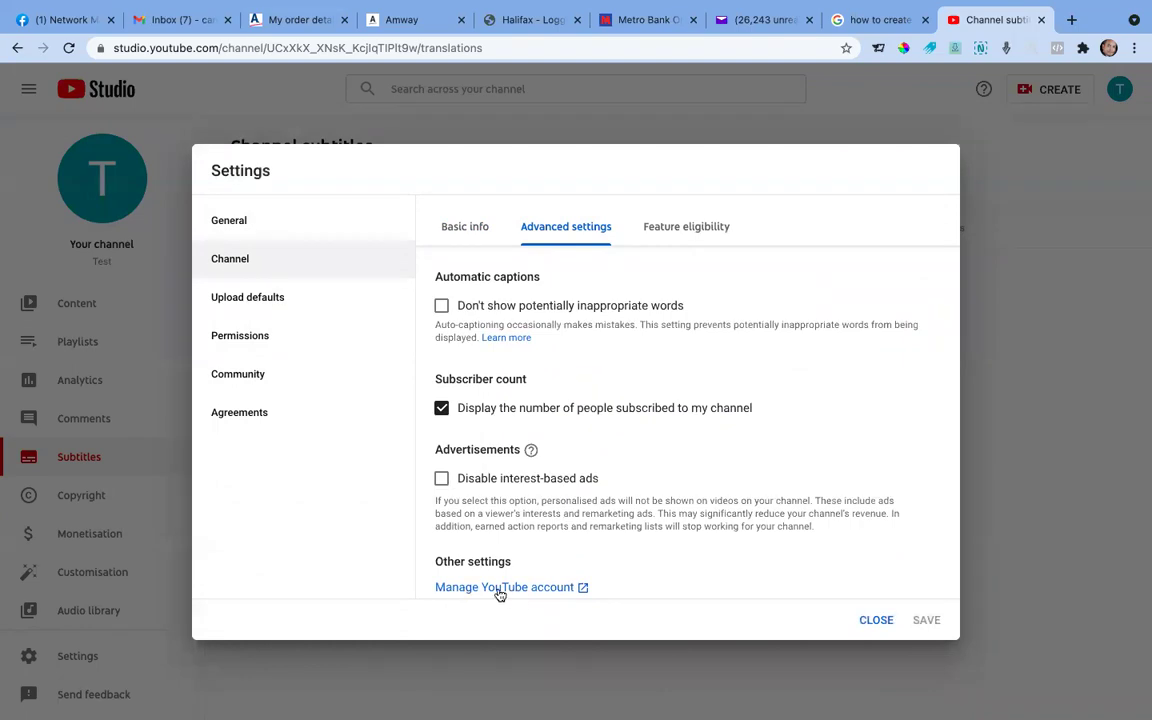
{"action": "scroll", "coordinate": [787, 484], "scroll_direction": "down", "scroll_amount": 1}
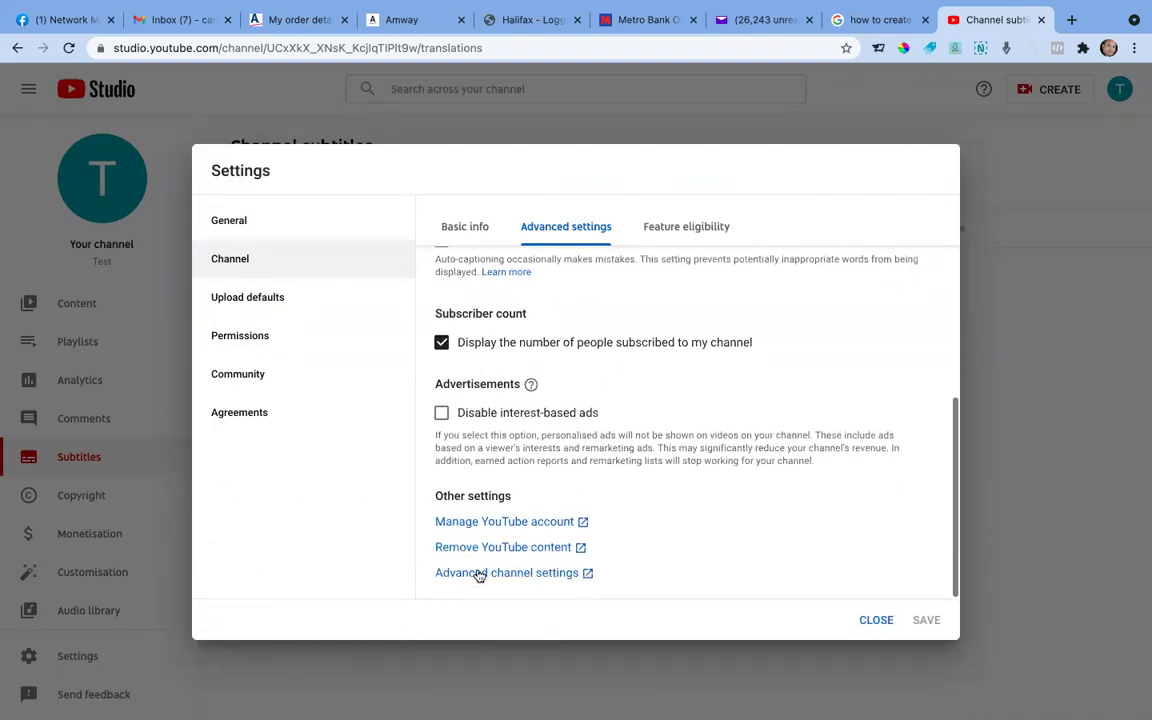
{"action": "scroll", "coordinate": [653, 525], "scroll_direction": "up", "scroll_amount": 6}
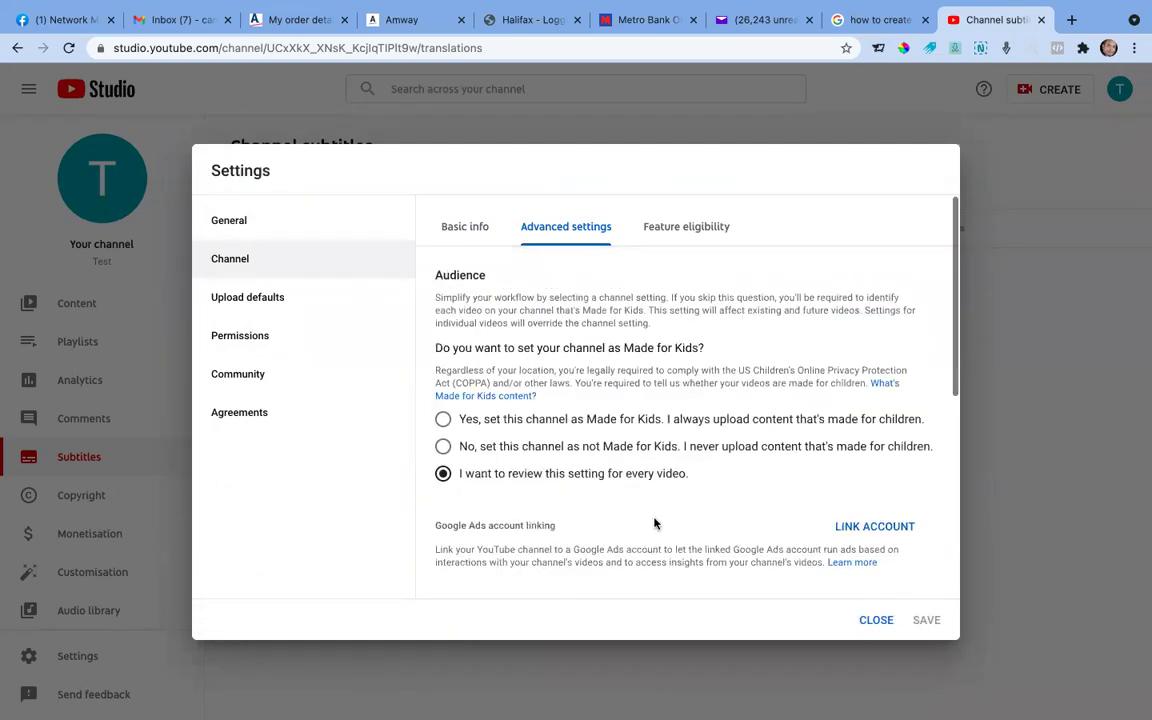
{"action": "left_click", "coordinate": [699, 235]}
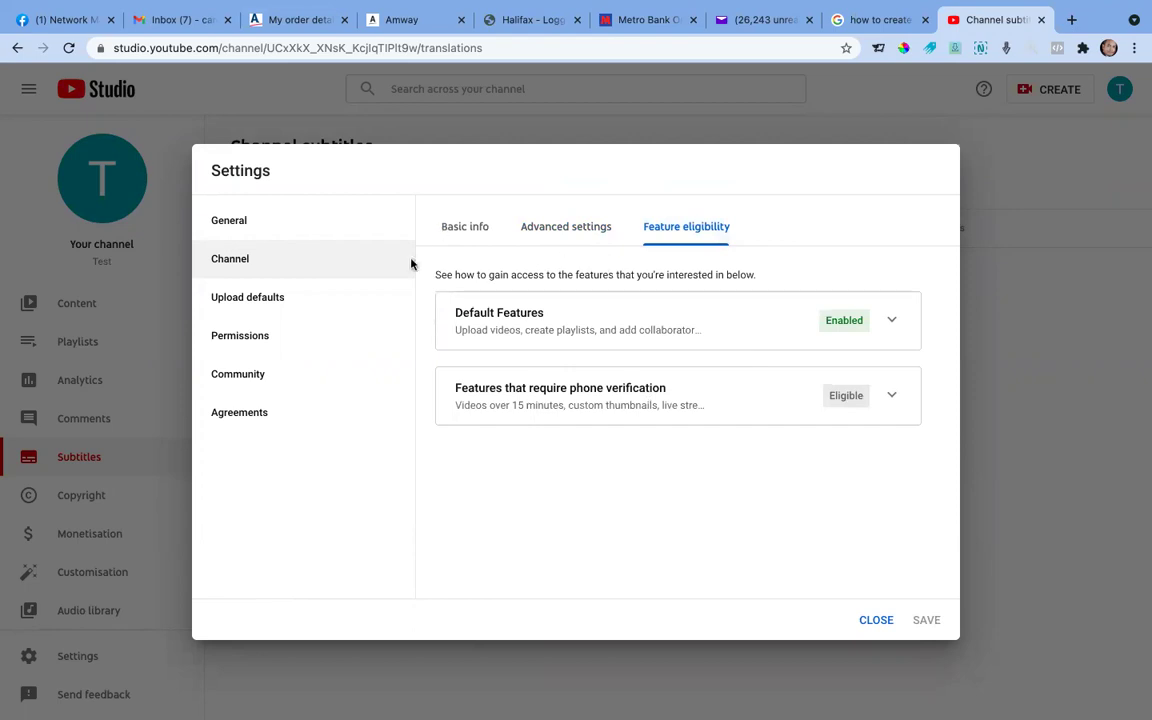
Review Upload defaults' empty title and description, showing the Public, Private, Unlisted visibility choices
{"action": "left_click", "coordinate": [280, 312]}
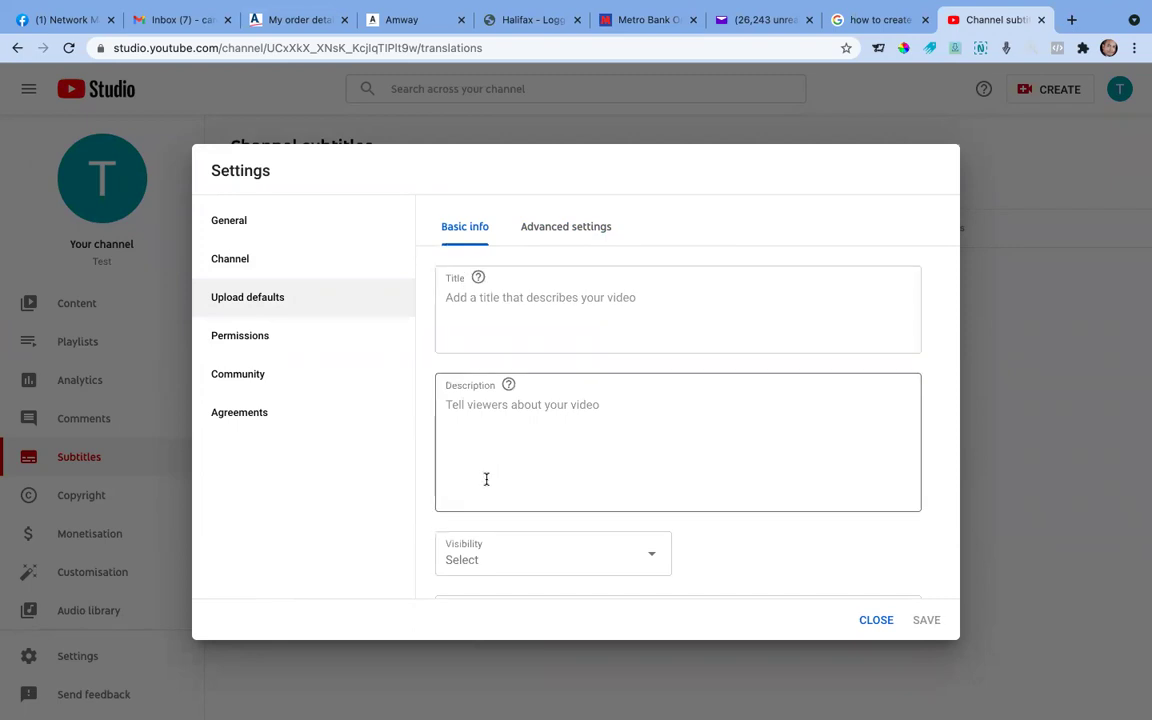
{"action": "scroll", "coordinate": [486, 479], "scroll_direction": "down", "scroll_amount": 2}
{"action": "scroll", "coordinate": [486, 481], "scroll_direction": "up", "scroll_amount": 2}
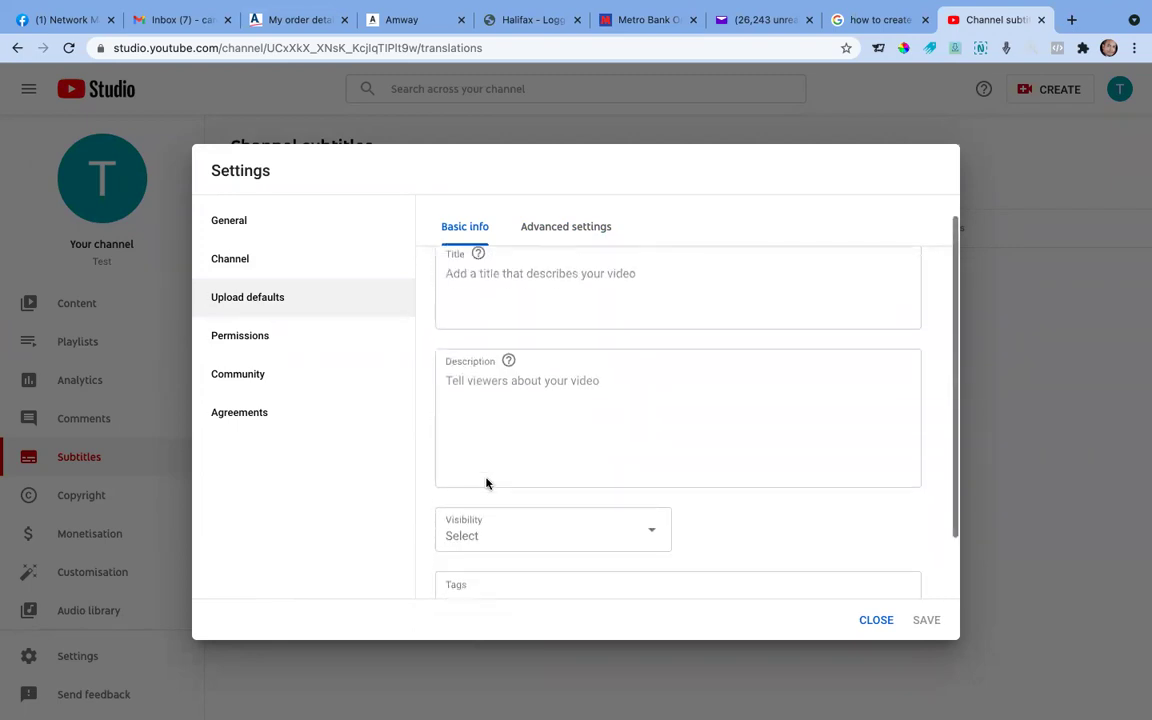
{"action": "scroll", "coordinate": [486, 483], "scroll_direction": "up", "scroll_amount": 1}
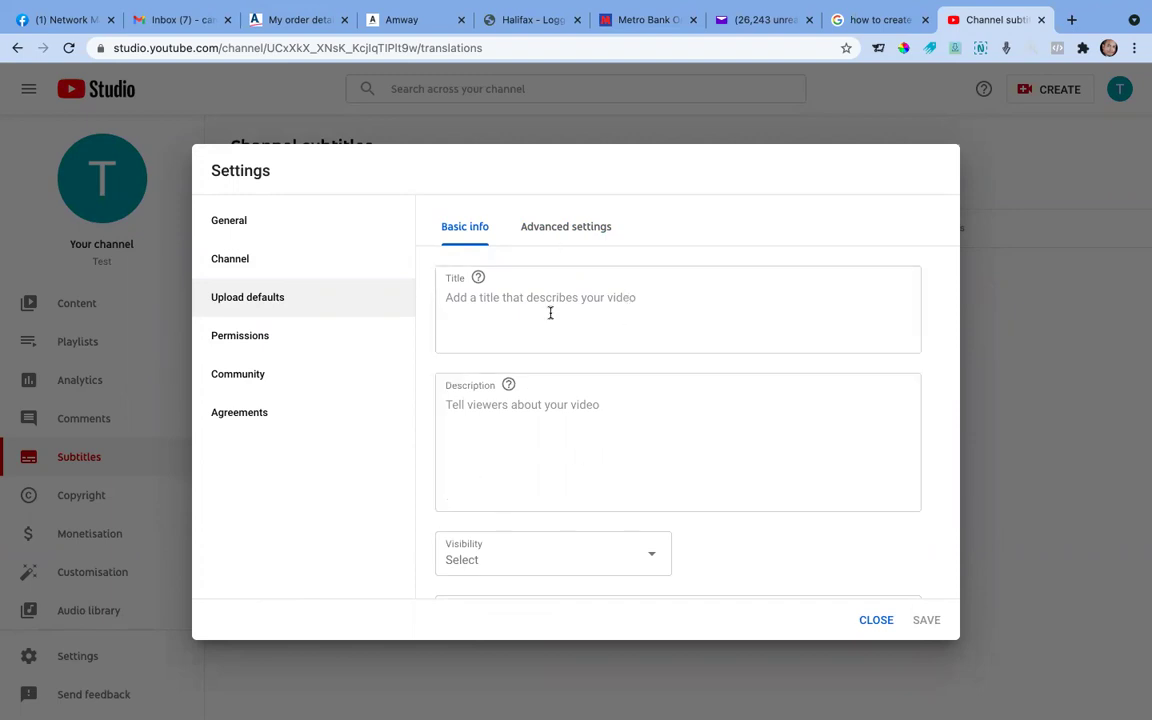
{"action": "scroll", "coordinate": [543, 393], "scroll_direction": "down", "scroll_amount": 2}
{"action": "left_click", "coordinate": [612, 458]}
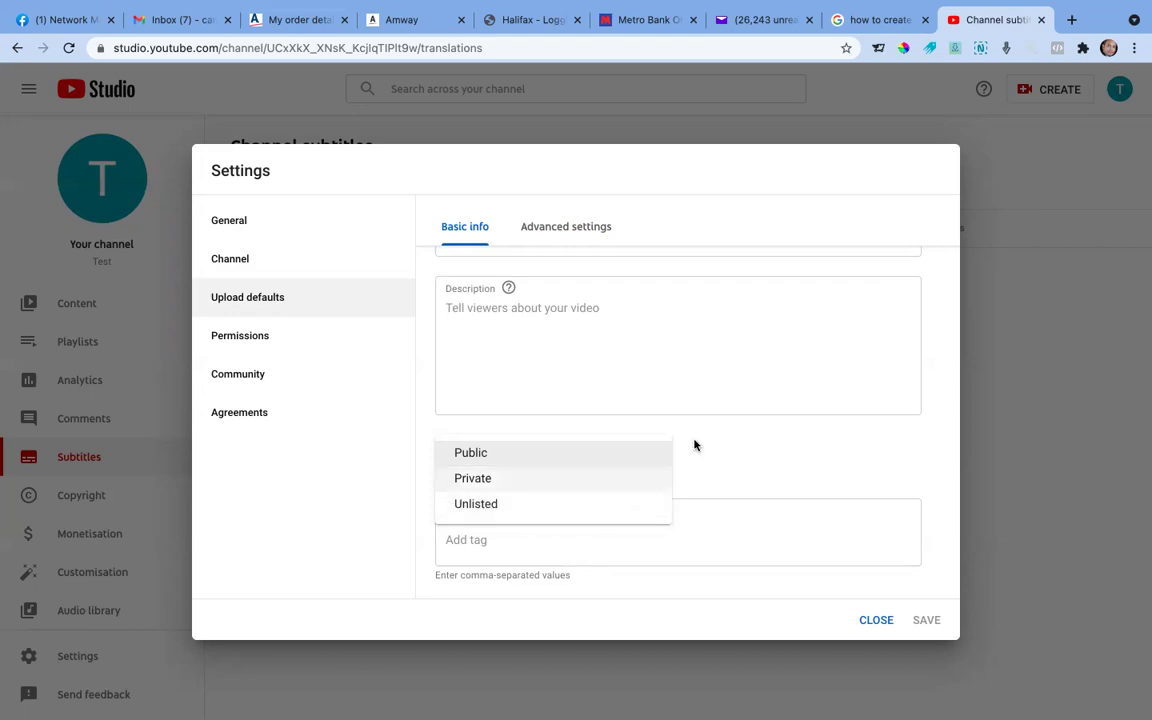
Close the upload visibility choices without picking Public, Private or Unlisted
{"action": "left_click", "coordinate": [848, 442]}
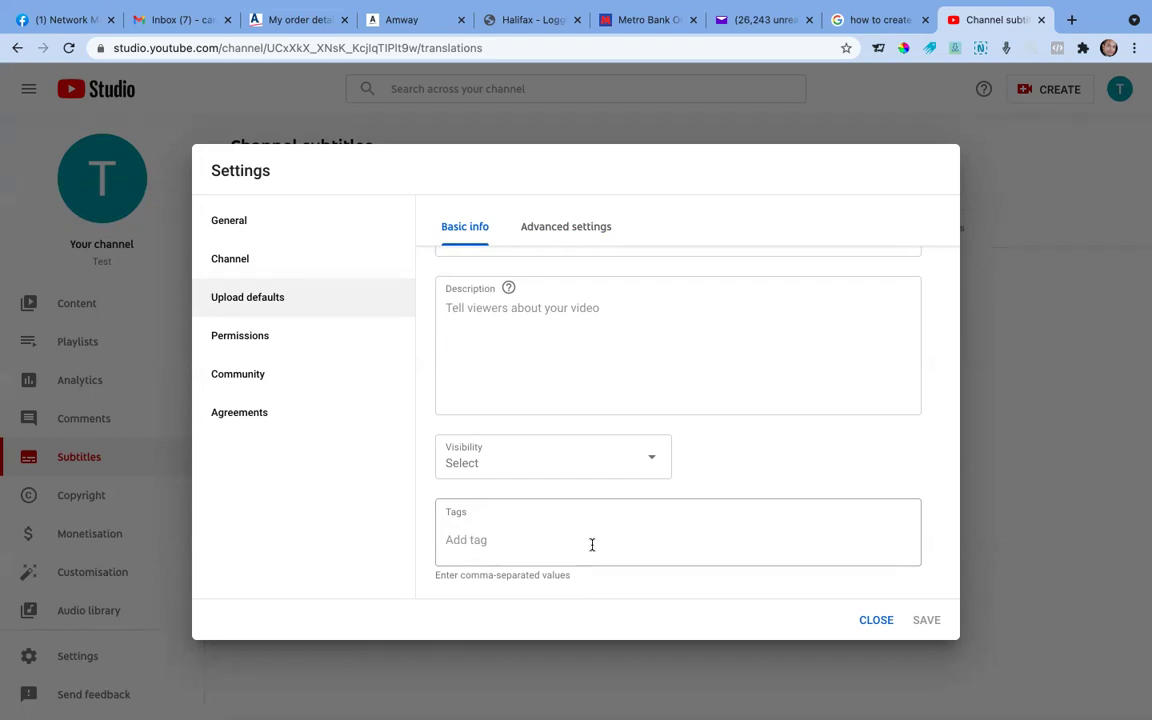
Look over Permissions and Community settings, then close Settings back to Channel subtitles
{"action": "left_click", "coordinate": [262, 337]}
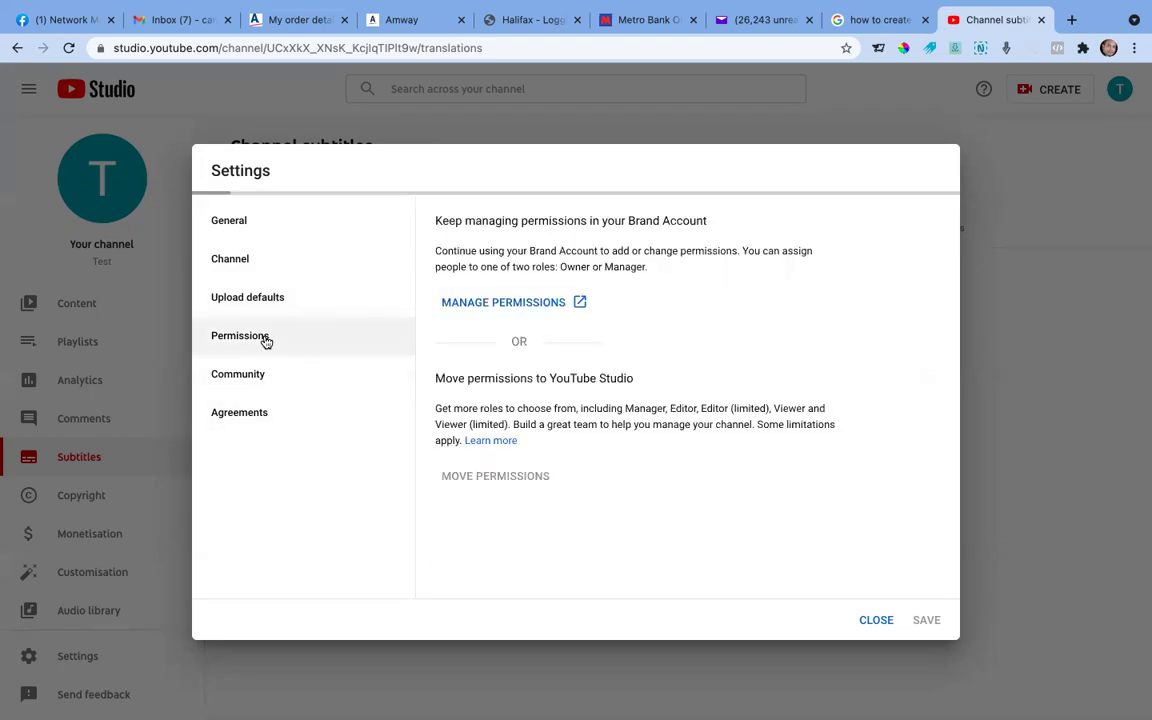
{"action": "left_click", "coordinate": [249, 378]}
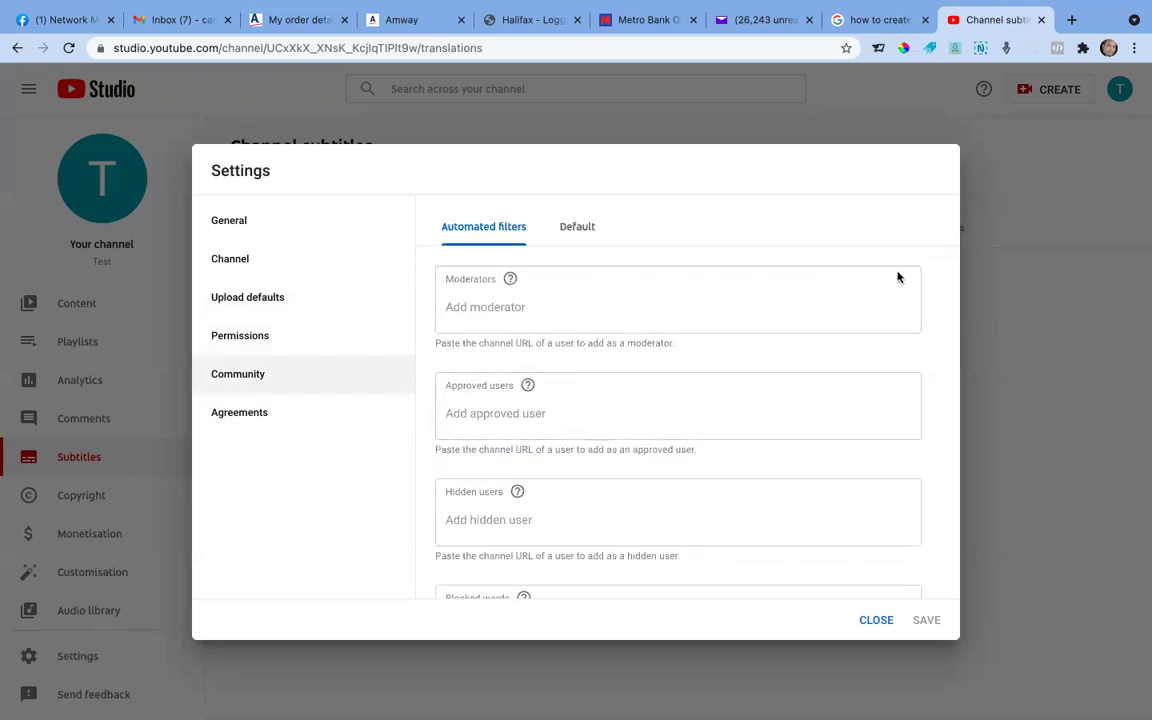
{"action": "left_click", "coordinate": [876, 621]}
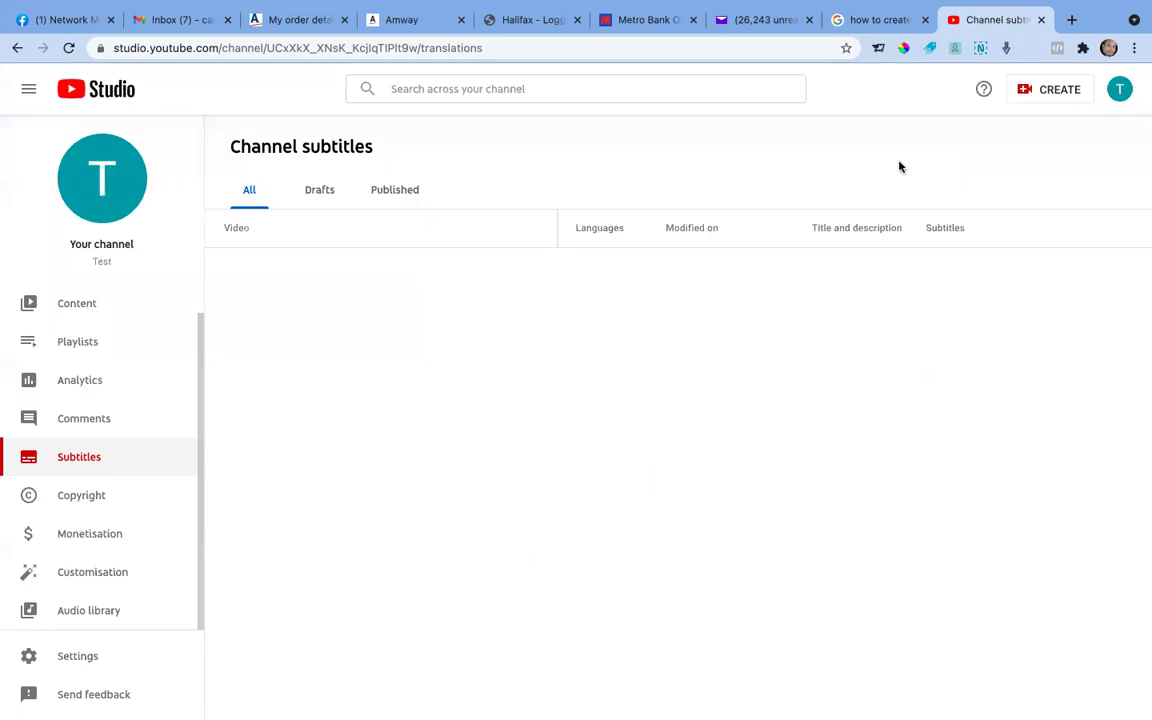
{"action": "left_click", "coordinate": [1119, 90]}
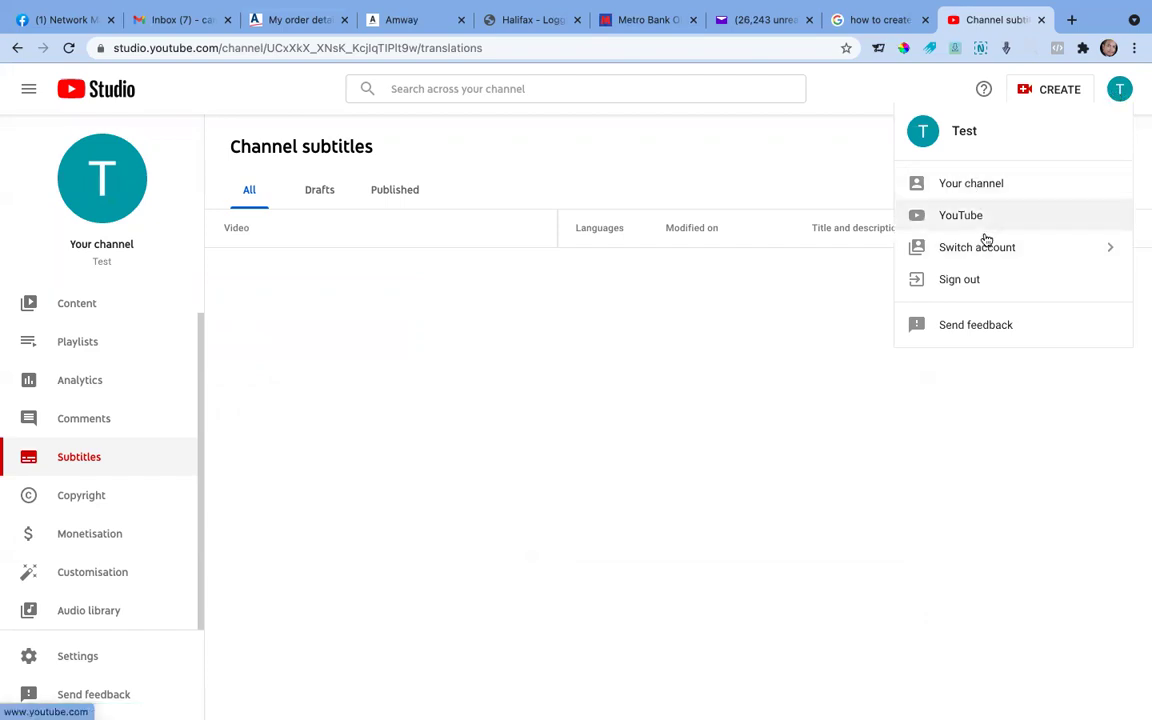
Open the Test channel on YouTube and browse Videos, Playlists, Channels, Discussion, About, then Home
{"action": "left_click", "coordinate": [985, 188]}
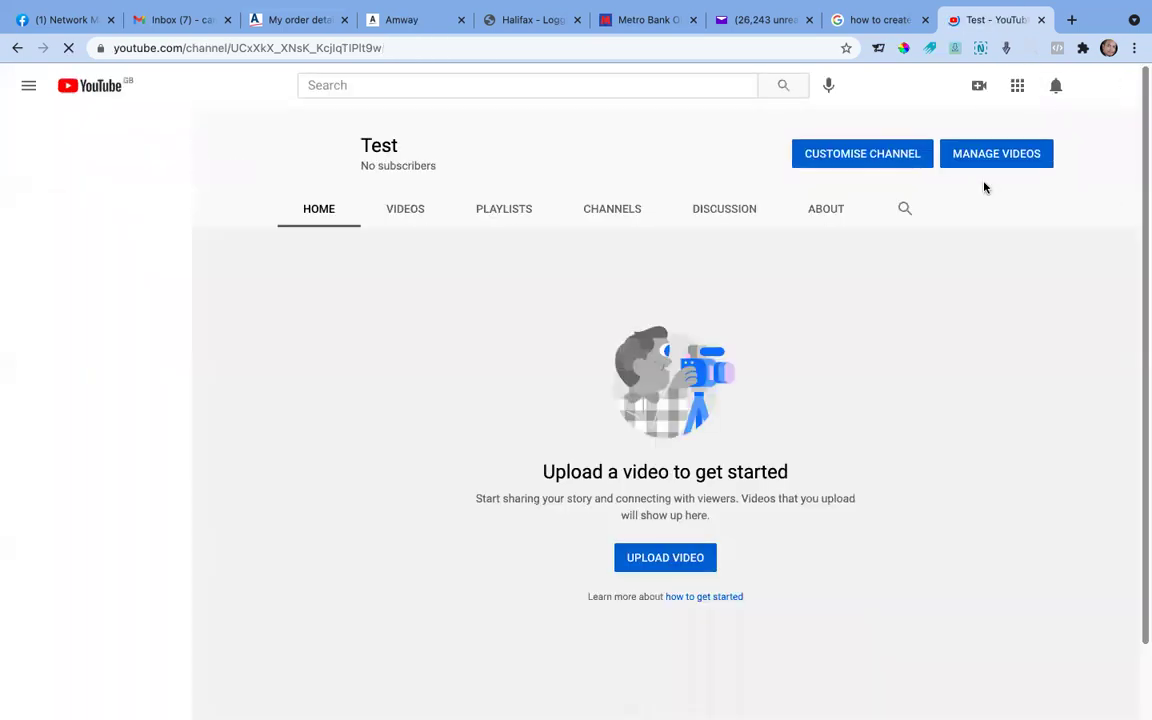
{"action": "left_click", "coordinate": [402, 218]}
{"action": "left_click", "coordinate": [507, 215]}
{"action": "left_click", "coordinate": [600, 218]}
{"action": "left_click", "coordinate": [707, 218]}
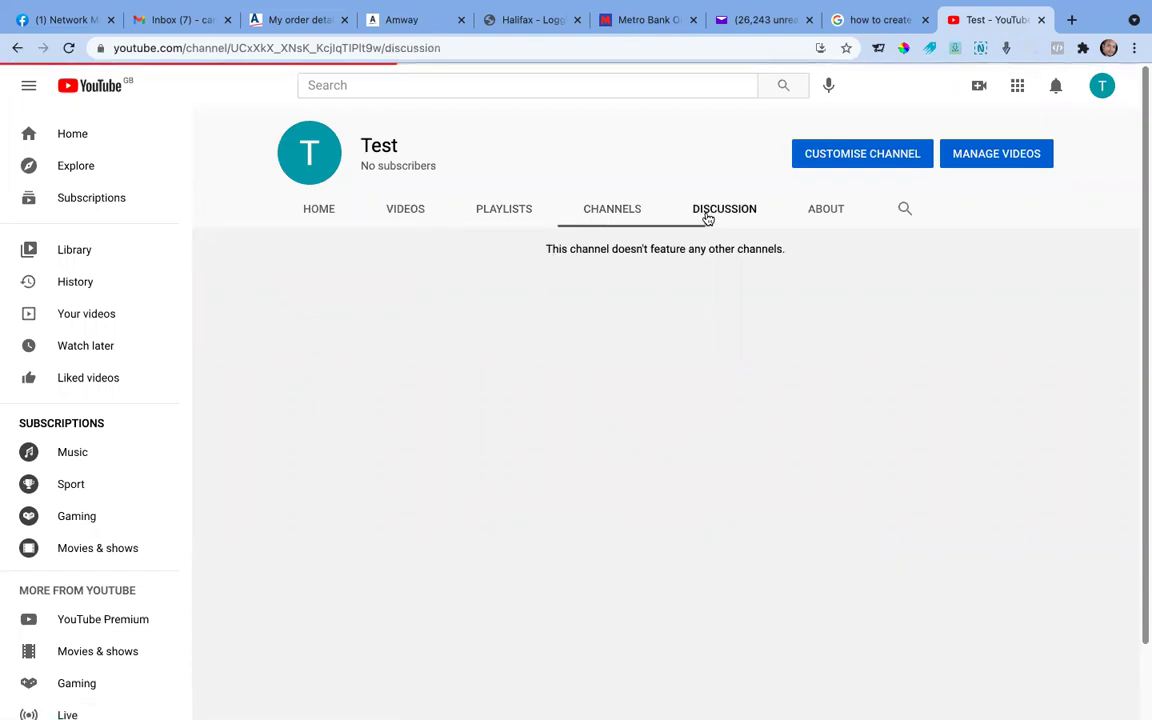
{"action": "left_click", "coordinate": [830, 216]}
{"action": "left_click", "coordinate": [319, 208]}
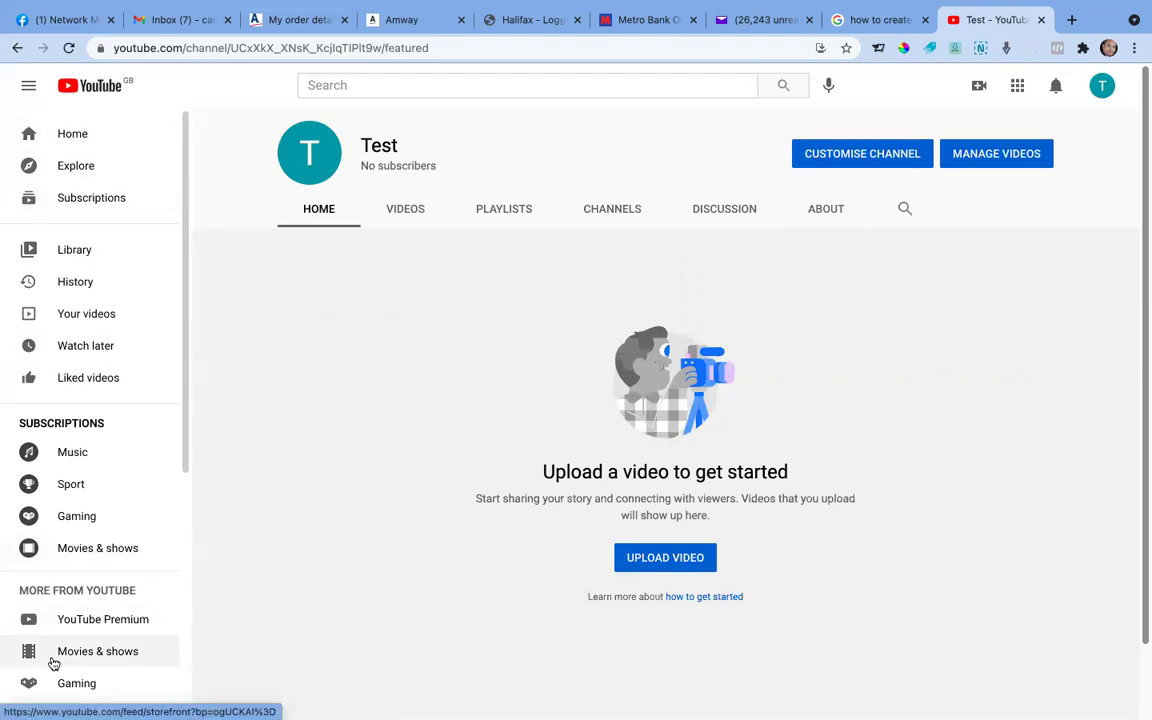
{"action": "scroll", "coordinate": [53, 663], "scroll_direction": "down", "scroll_amount": 5}
{"action": "scroll", "coordinate": [53, 663], "scroll_direction": "down", "scroll_amount": 2}
{"action": "scroll", "coordinate": [52, 663], "scroll_direction": "up", "scroll_amount": 8}
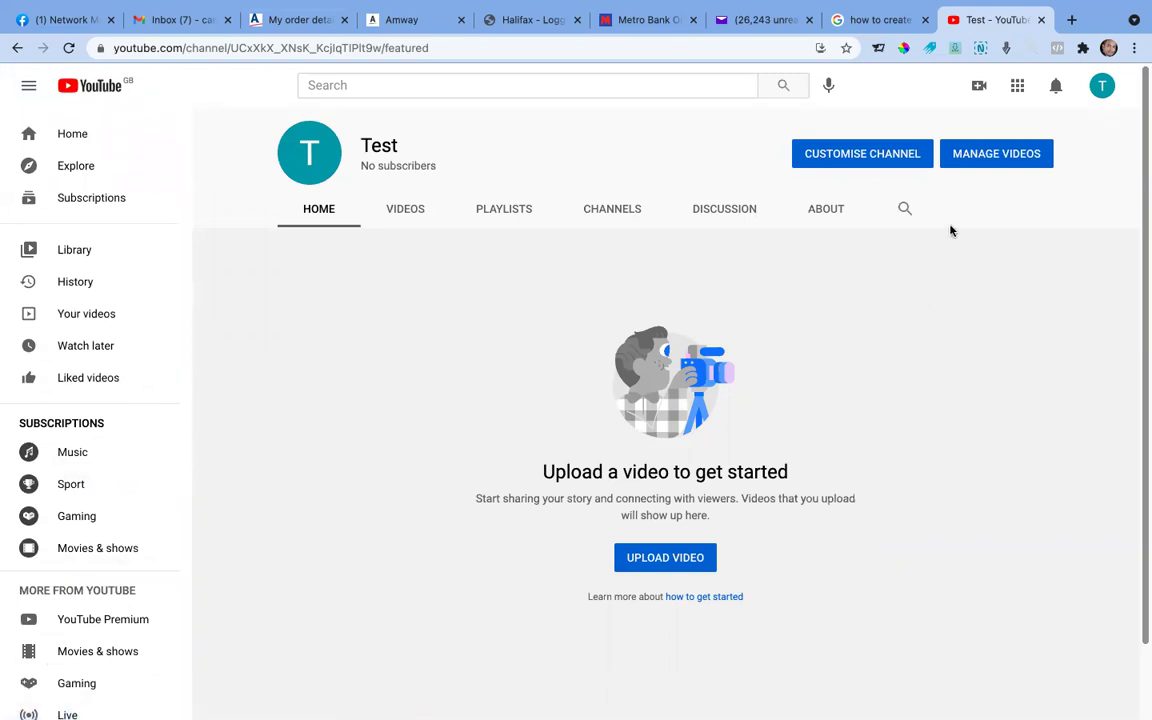
{"action": "left_click", "coordinate": [1102, 85]}
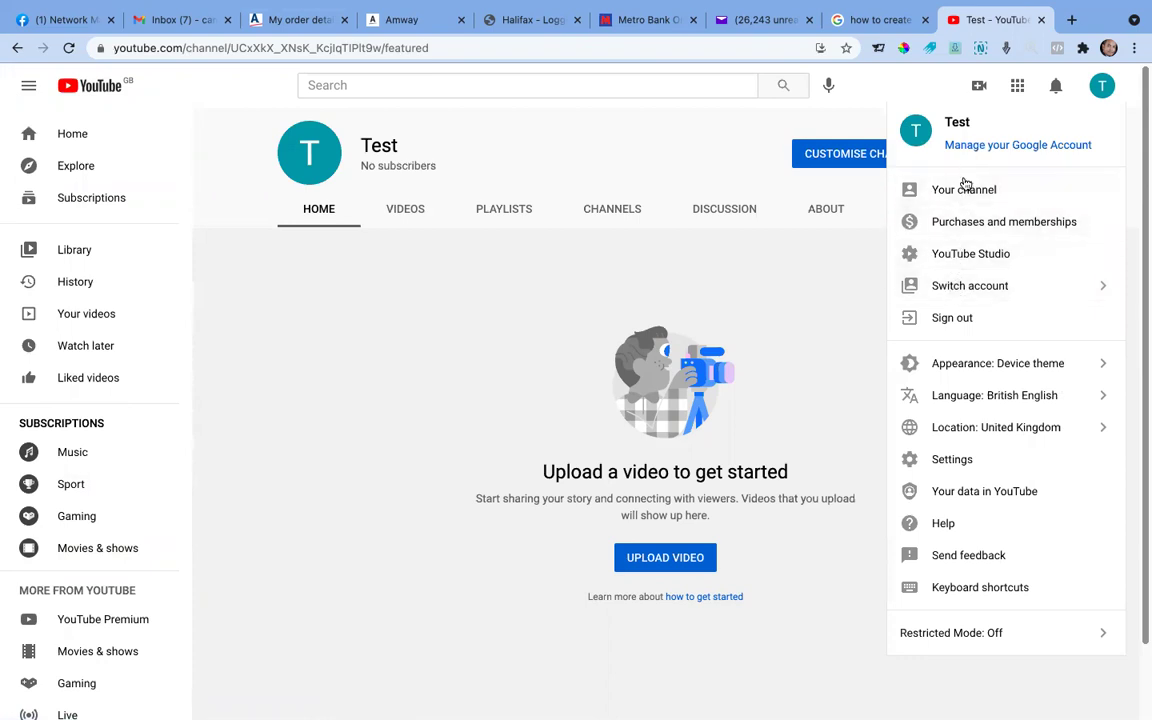
{"action": "left_click", "coordinate": [851, 293]}
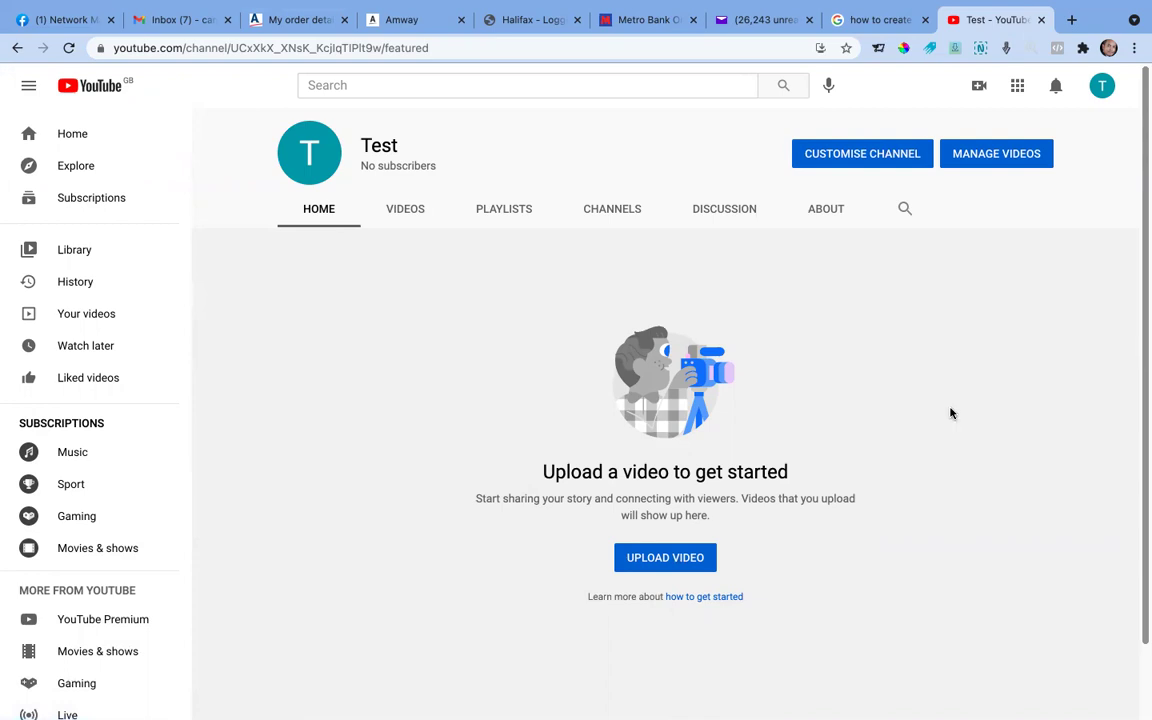
Choose Go live from the Create menu to reach the live-streaming page
{"action": "left_click", "coordinate": [979, 87]}
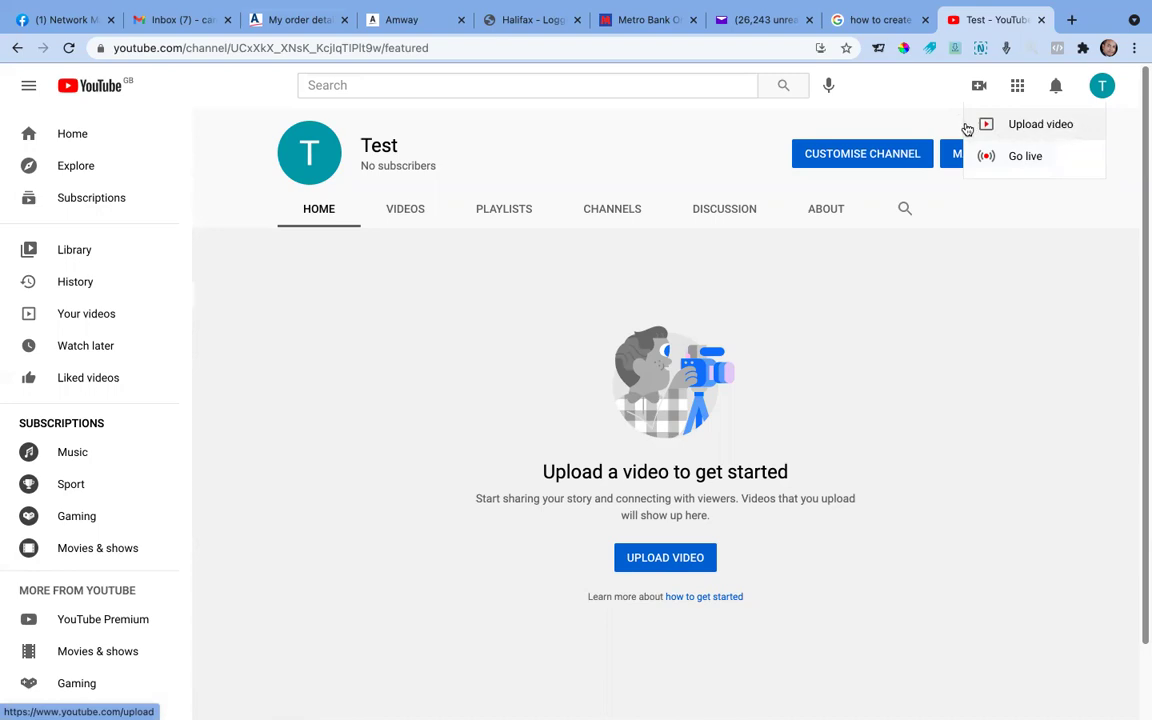
{"action": "left_click", "coordinate": [1037, 171]}
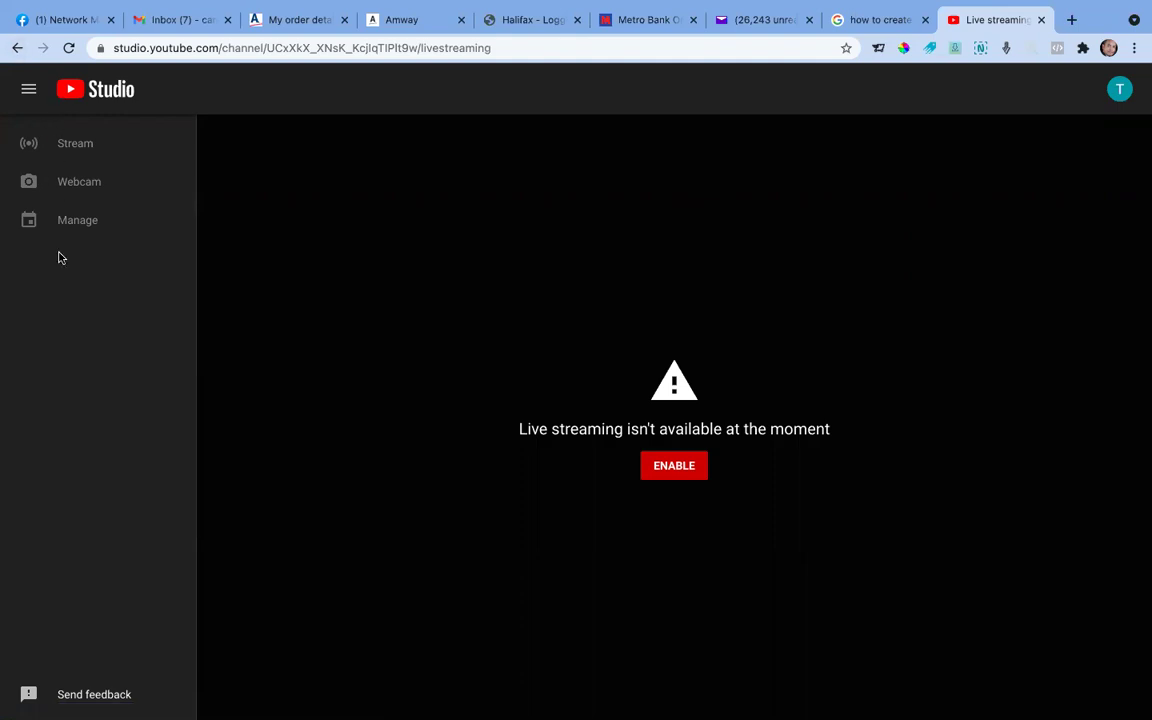
Return to the Test channel page and open Your videos, which lists no uploads
{"action": "left_click", "coordinate": [17, 48]}
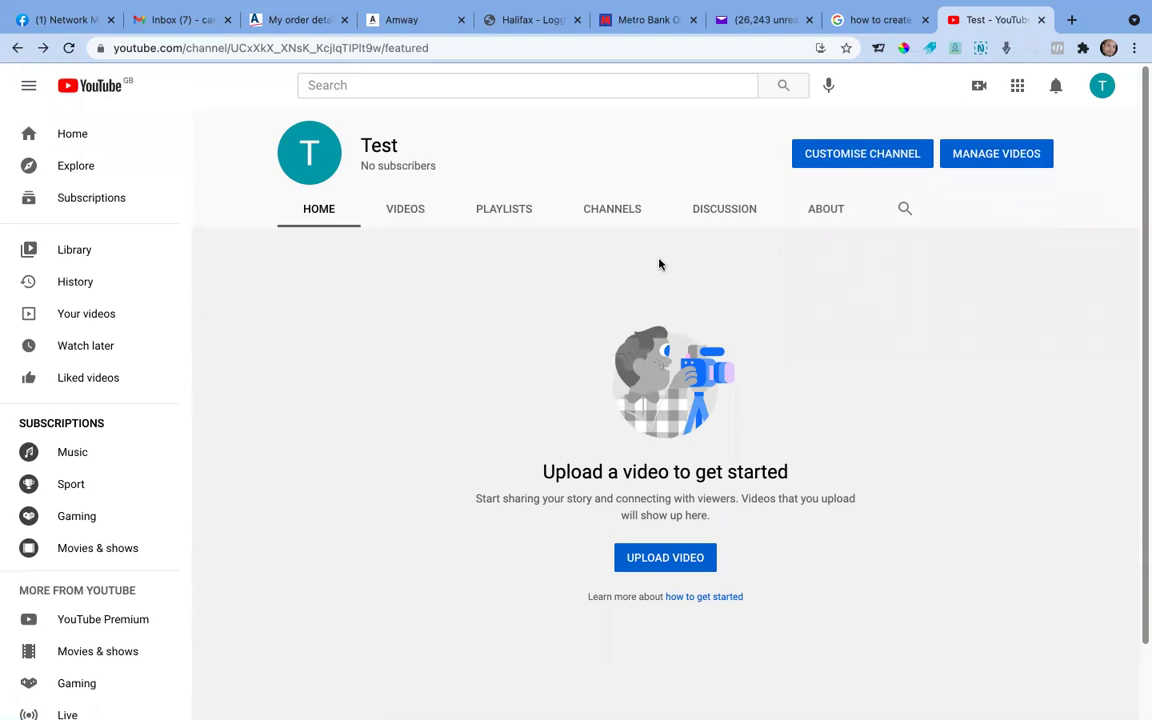
{"action": "left_click", "coordinate": [89, 316]}
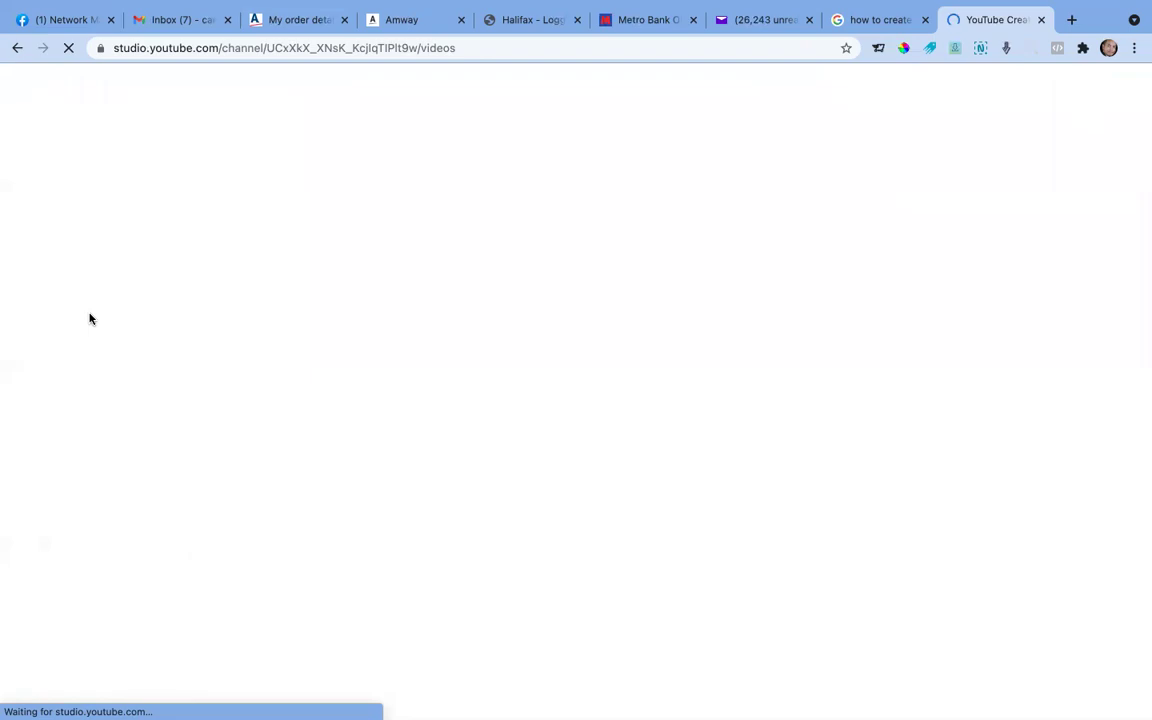